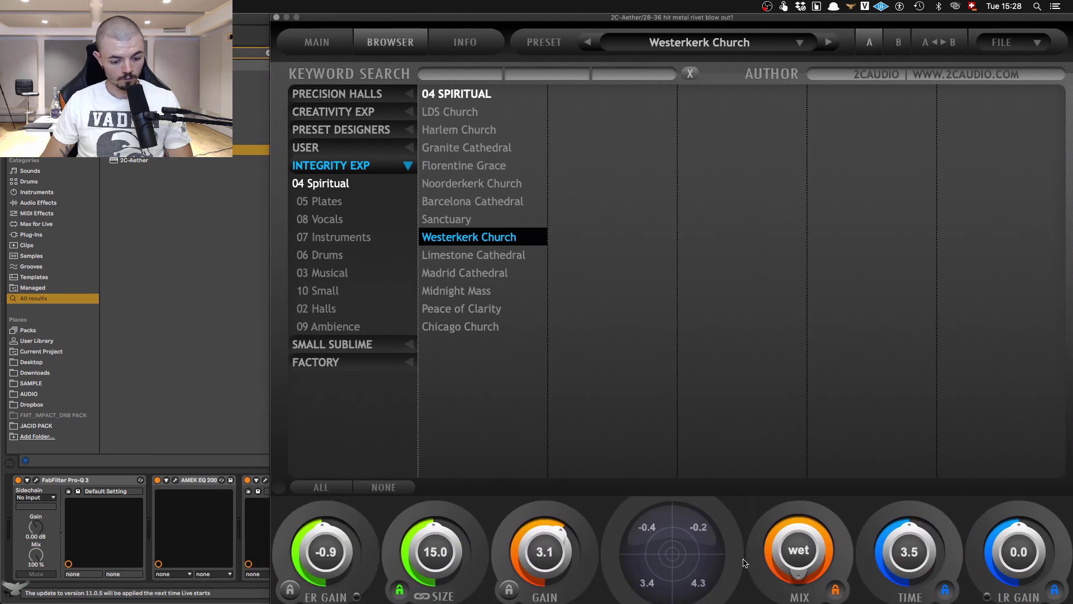
Step: Set the reverb's time to 18.5 and close the 2C-Aether window
{"action": "left_click_drag", "start_coordinate": [913, 532], "coordinate": [904, 563]}
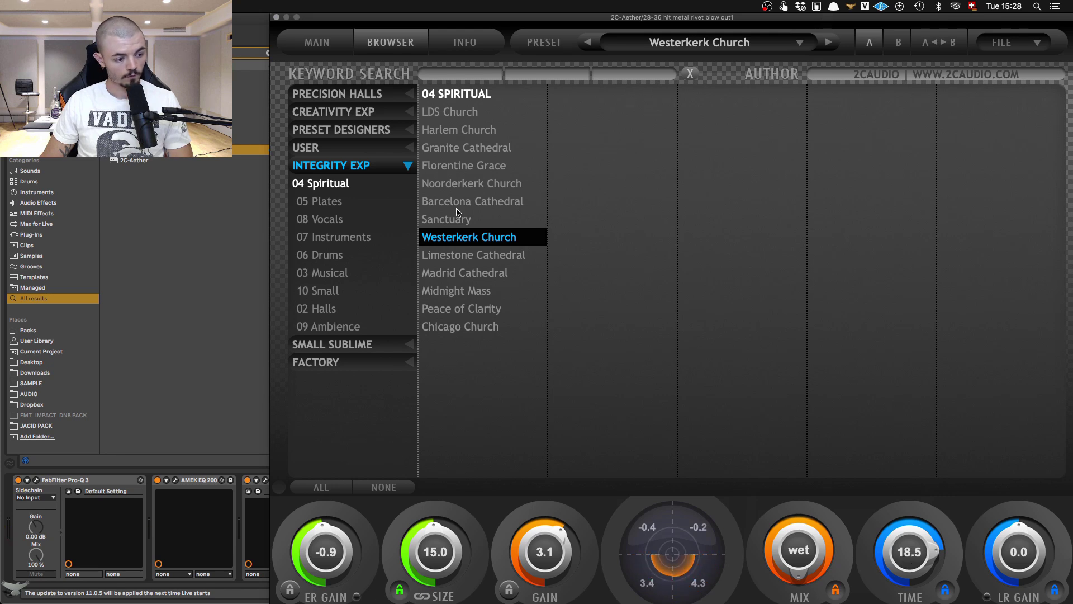
{"action": "left_click", "coordinate": [277, 18]}
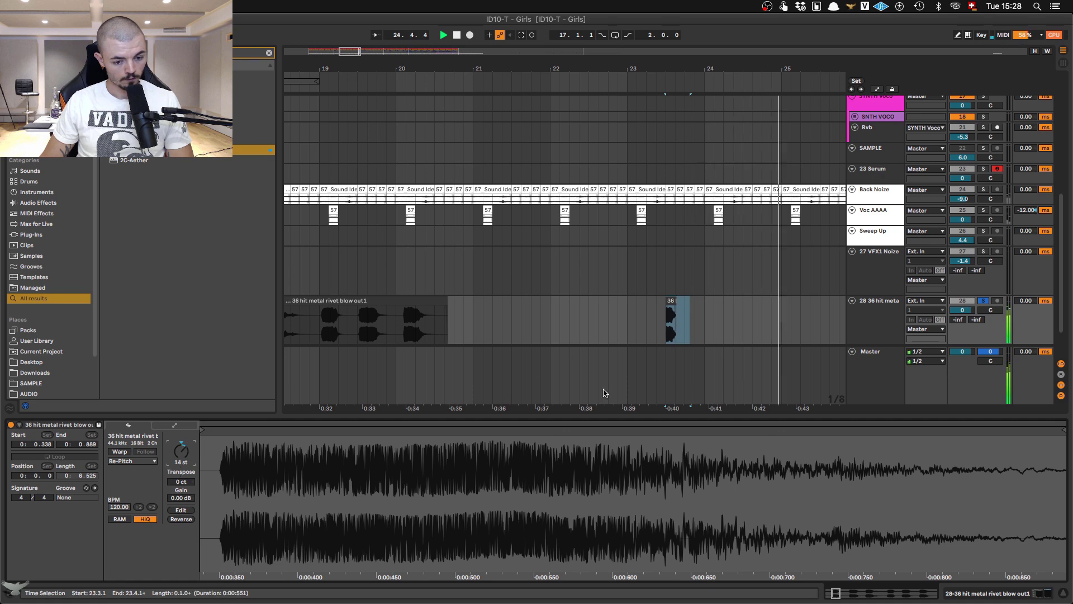
Step: Reopen 2C-Aether on track 28 and set pre delay to 48.1, Low Q to 0.69, High X to 2.7K and Low to 91.7
{"action": "left_click", "coordinate": [880, 334]}
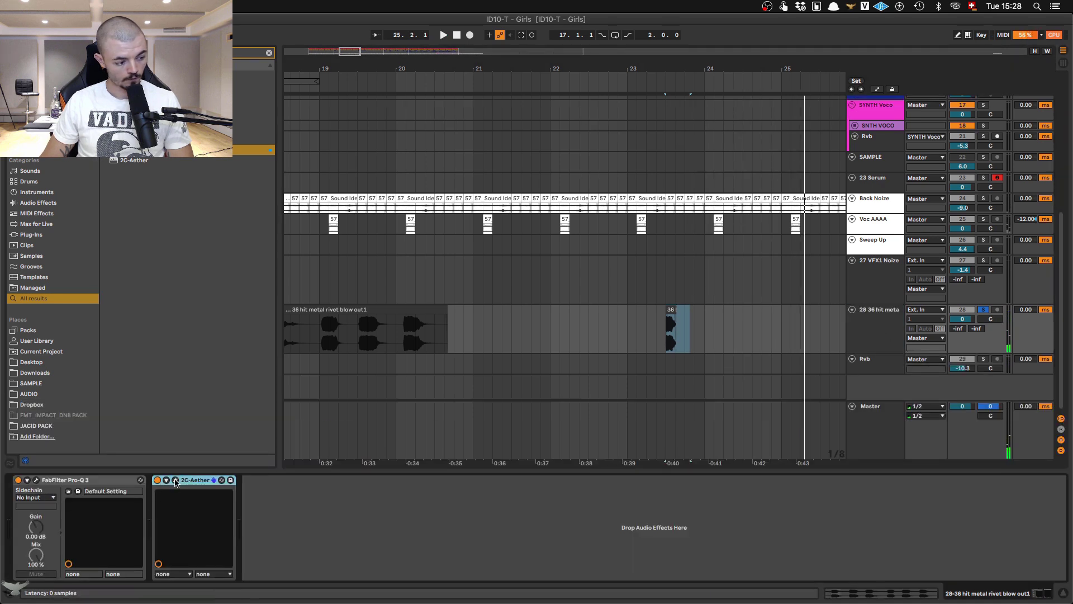
{"action": "left_click", "coordinate": [175, 480]}
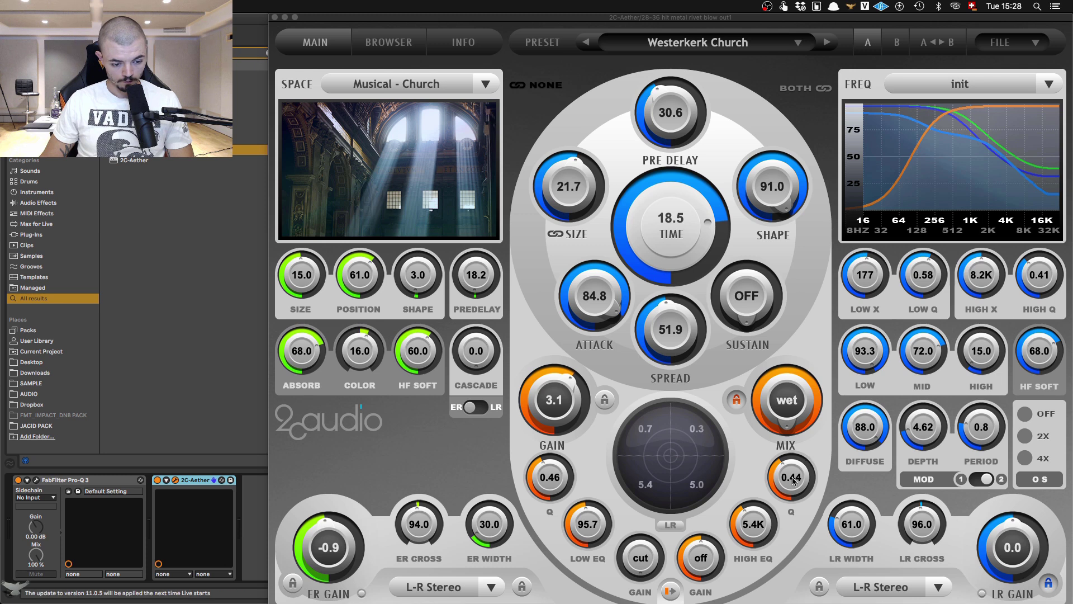
{"action": "left_click", "coordinate": [785, 409]}
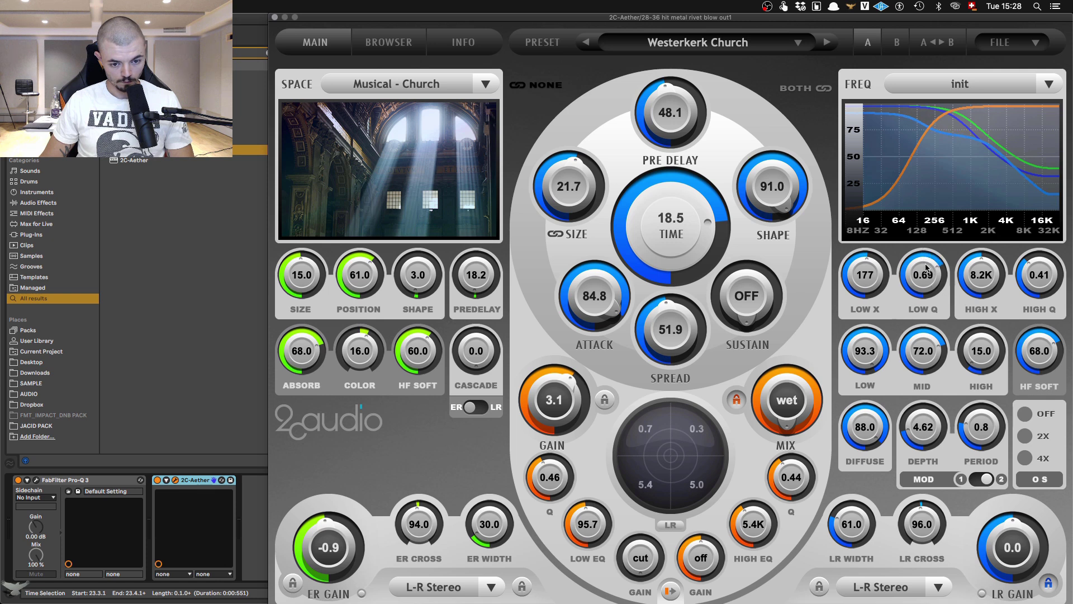
{"action": "left_click_drag", "start_coordinate": [962, 308], "coordinate": [900, 334]}
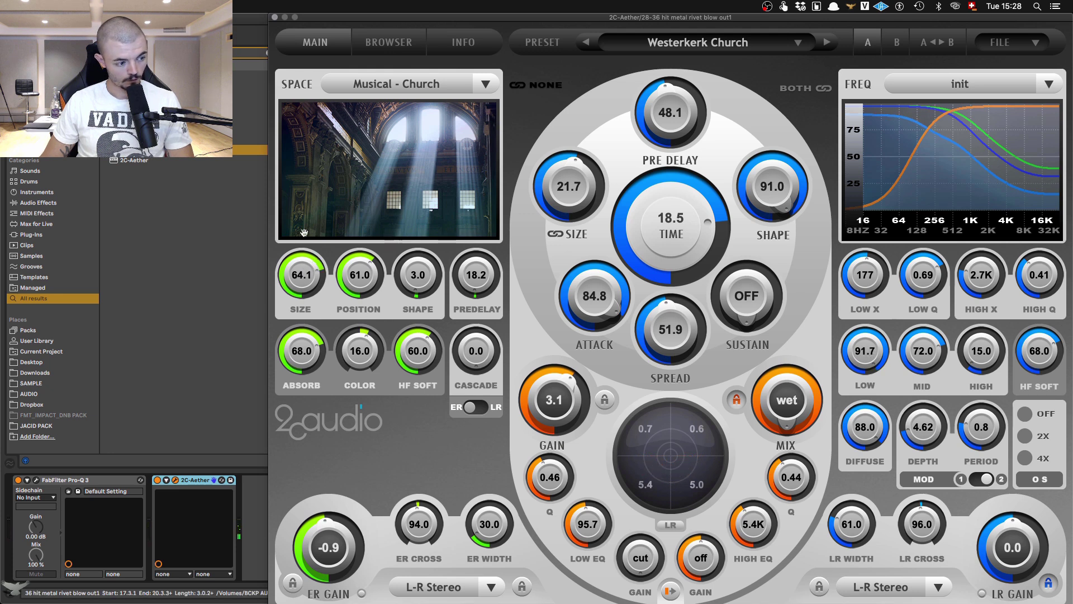
Step: Set the reverb's size to 185, absorb to 36.3, ER width to 138, ER cross to 186 and spread to 382
{"action": "left_click_drag", "start_coordinate": [302, 239], "coordinate": [303, 230]}
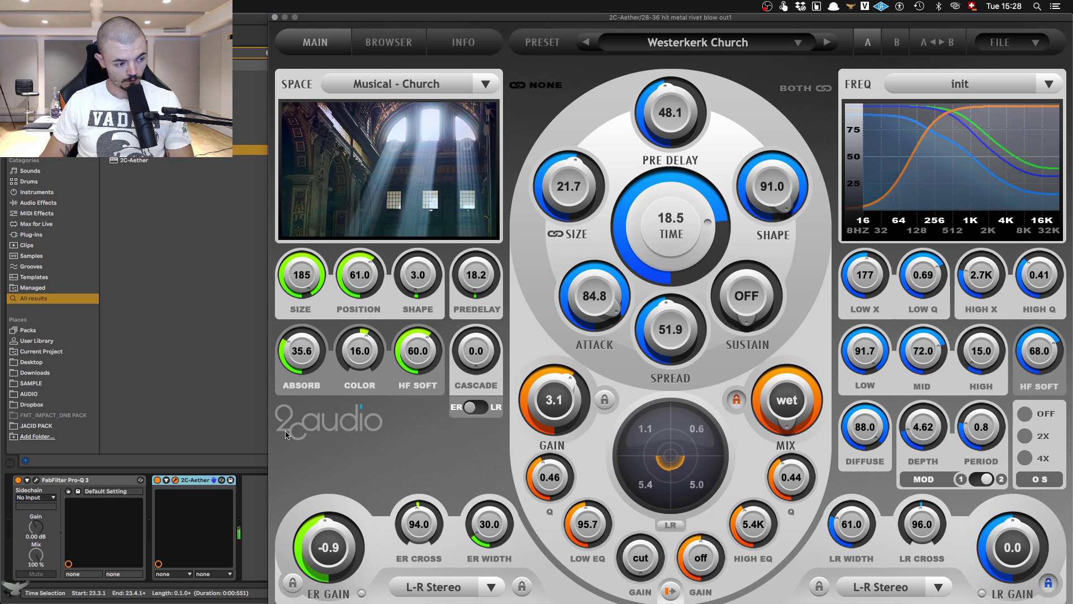
{"action": "left_click_drag", "start_coordinate": [303, 348], "coordinate": [302, 350]}
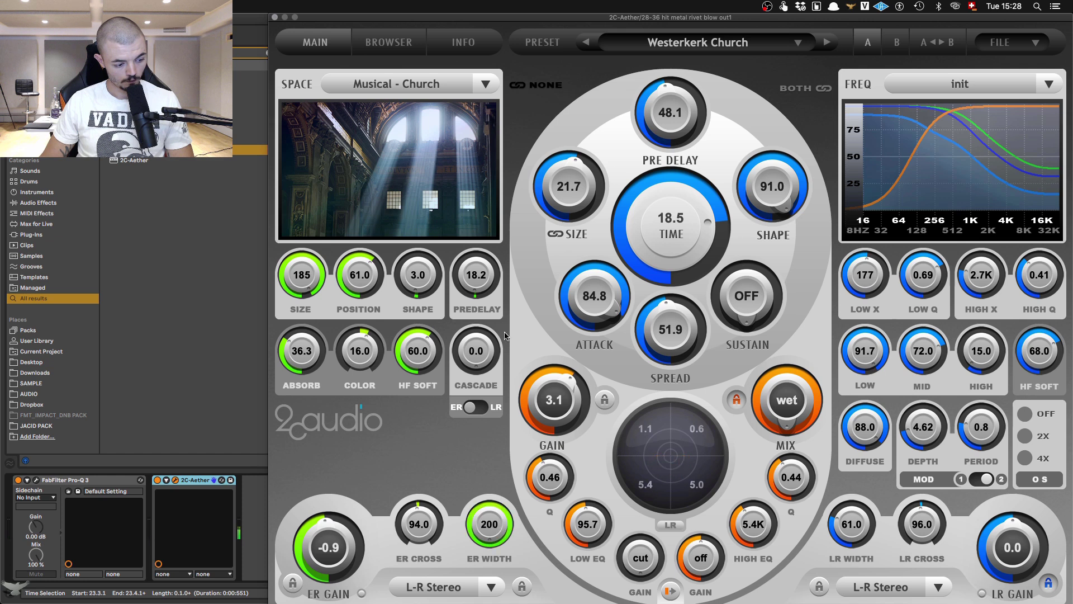
{"action": "left_click_drag", "start_coordinate": [489, 529], "coordinate": [474, 577]}
{"action": "left_click_drag", "start_coordinate": [418, 525], "coordinate": [418, 463]}
{"action": "left_click_drag", "start_coordinate": [413, 503], "coordinate": [411, 542]}
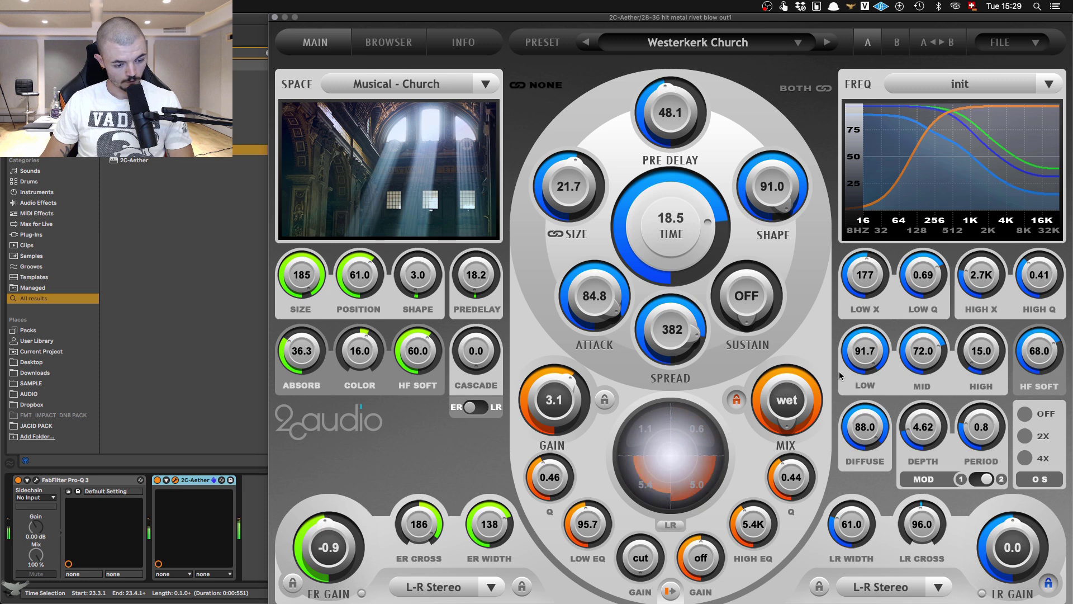
{"action": "left_click", "coordinate": [275, 18]}
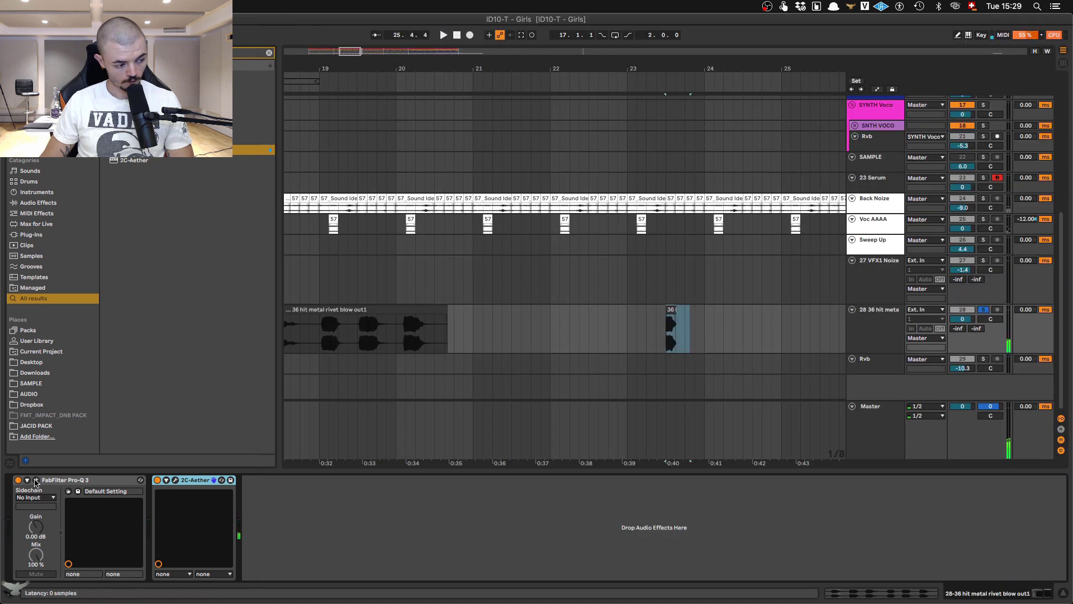
Step: Shape track 28 in Pro-Q 3 with a bell cut near 2 kHz and a 36 dB/oct low cut near 297 Hz
{"action": "left_click", "coordinate": [36, 480]}
{"action": "left_click_drag", "start_coordinate": [747, 415], "coordinate": [748, 455]}
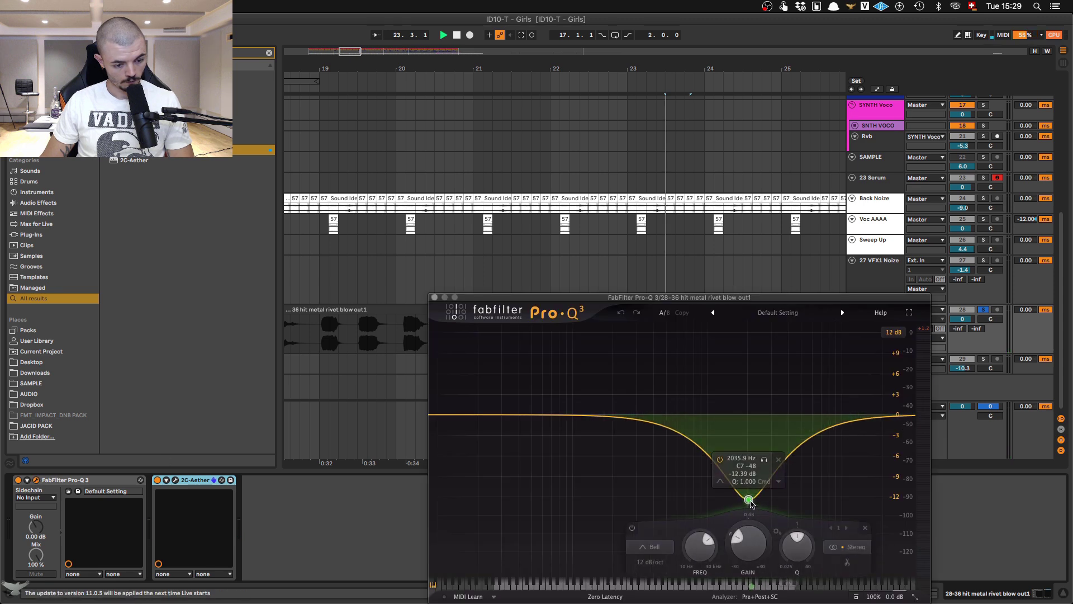
{"action": "key", "text": "space"}
{"action": "left_click_drag", "start_coordinate": [751, 517], "coordinate": [749, 534]}
{"action": "left_click_drag", "start_coordinate": [458, 414], "coordinate": [635, 444]}
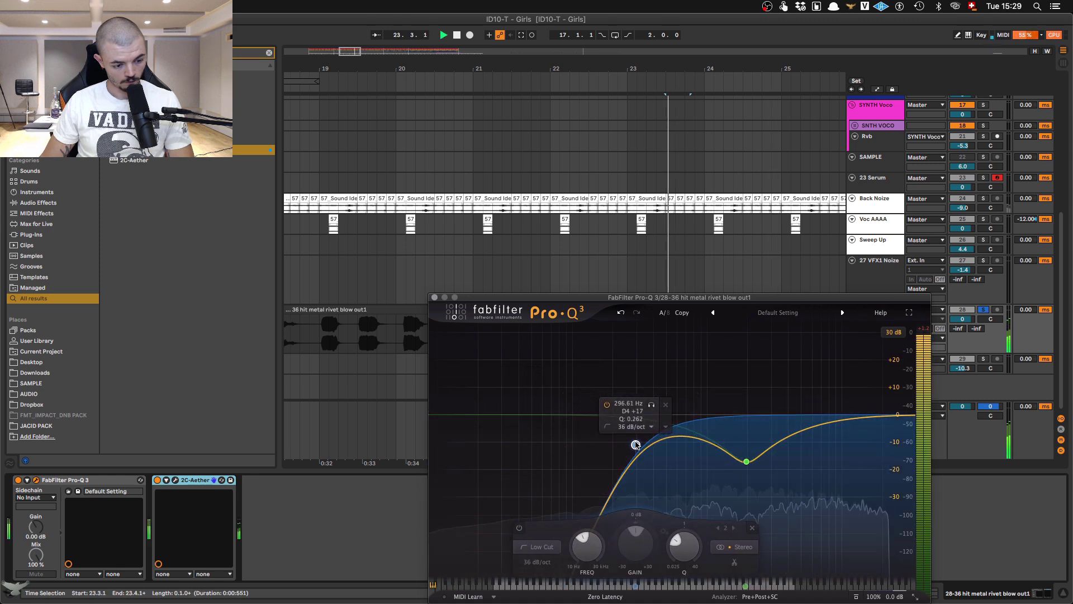
Step: Move the EQ window clear of the arrangement, take track 28 out of solo and play the hit at bar 23.3.1 in the mix
{"action": "left_click", "coordinate": [423, 301]}
{"action": "left_click_drag", "start_coordinate": [433, 301], "coordinate": [419, 416]}
{"action": "scroll", "coordinate": [492, 332], "scroll_direction": "up", "scroll_amount": 2}
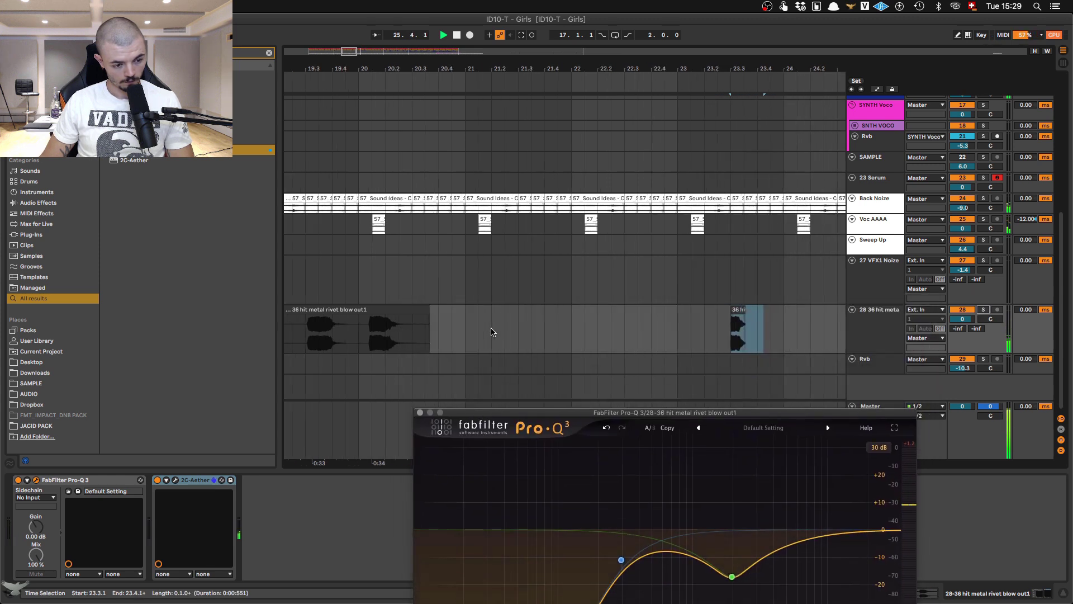
{"action": "scroll", "coordinate": [492, 332], "scroll_direction": "down", "scroll_amount": 3}
{"action": "left_click", "coordinate": [536, 328]}
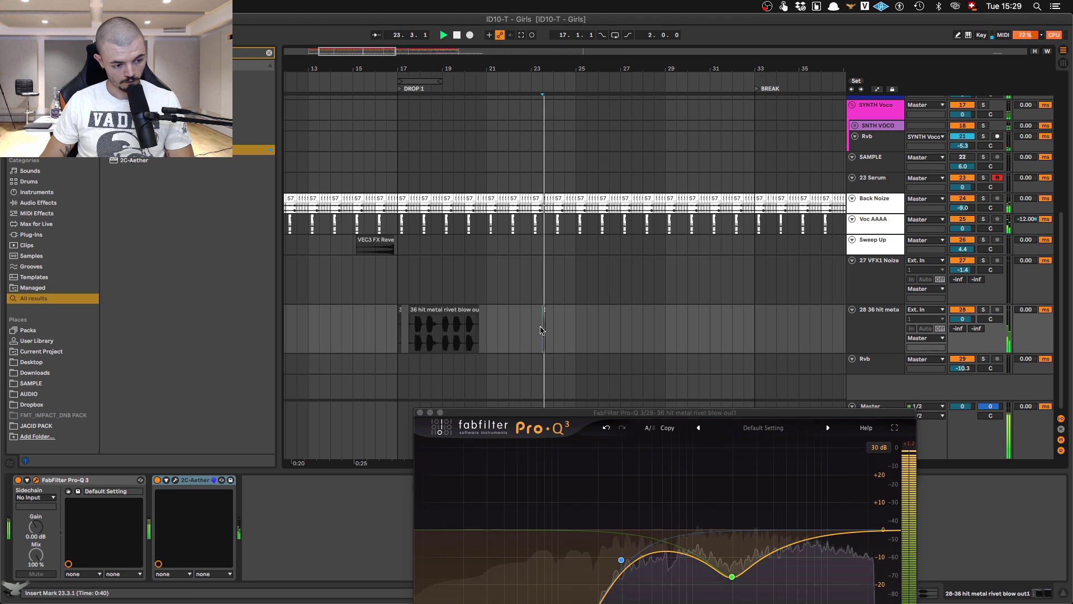
{"action": "left_click", "coordinate": [874, 335]}
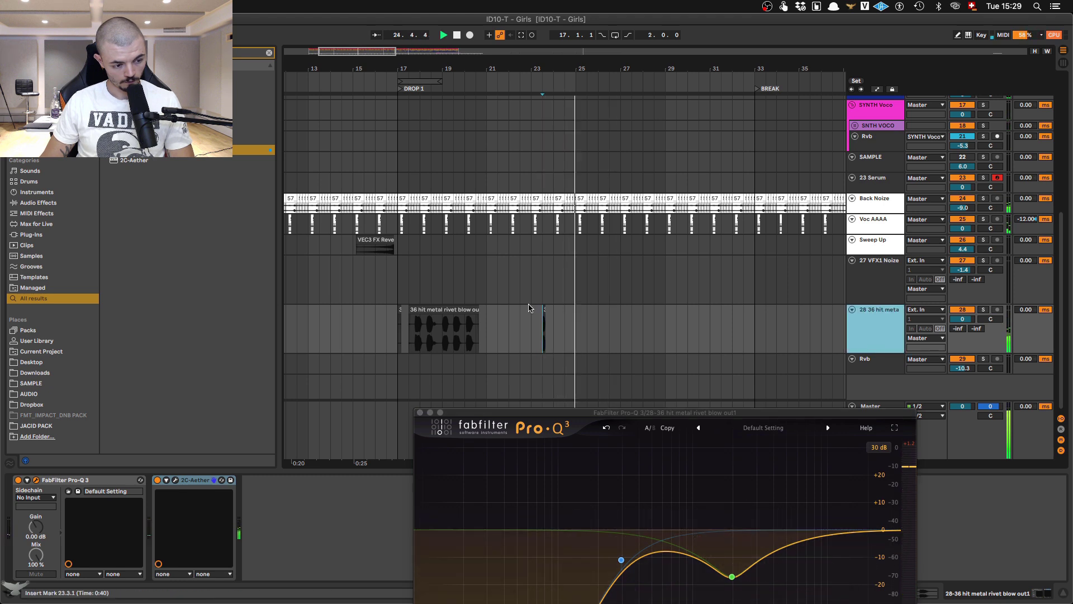
{"action": "key", "text": "space"}
Step: Cut the last hit of the metal rivet clip near bar 20 on track 28 and paste it at bar 27.1.1
{"action": "scroll", "coordinate": [506, 334], "scroll_direction": "up", "scroll_amount": 5}
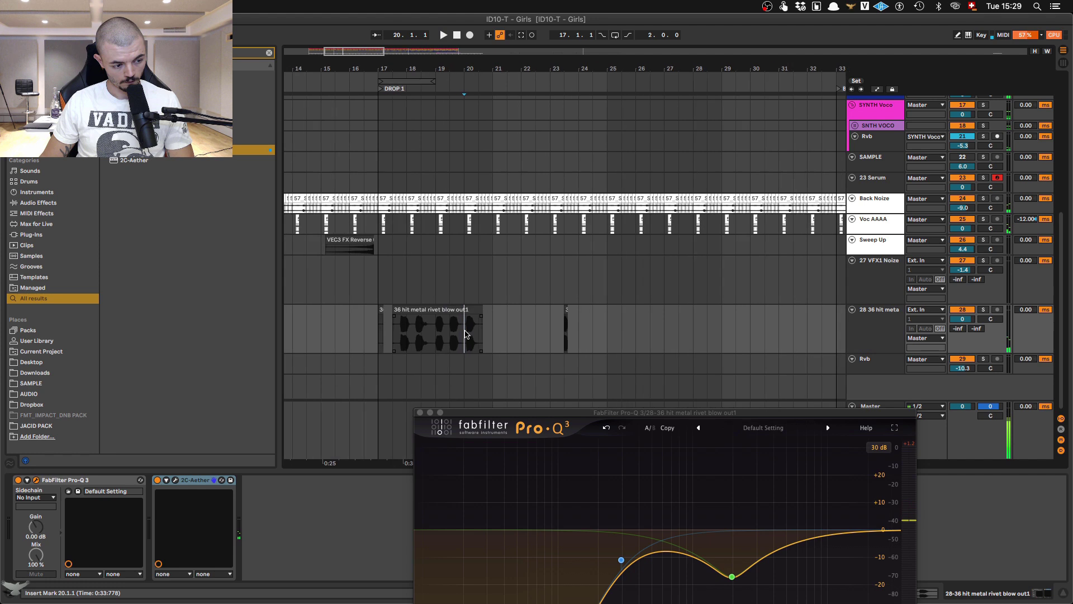
{"action": "left_click_drag", "start_coordinate": [481, 334], "coordinate": [520, 337]}
{"action": "key", "text": "Delete"}
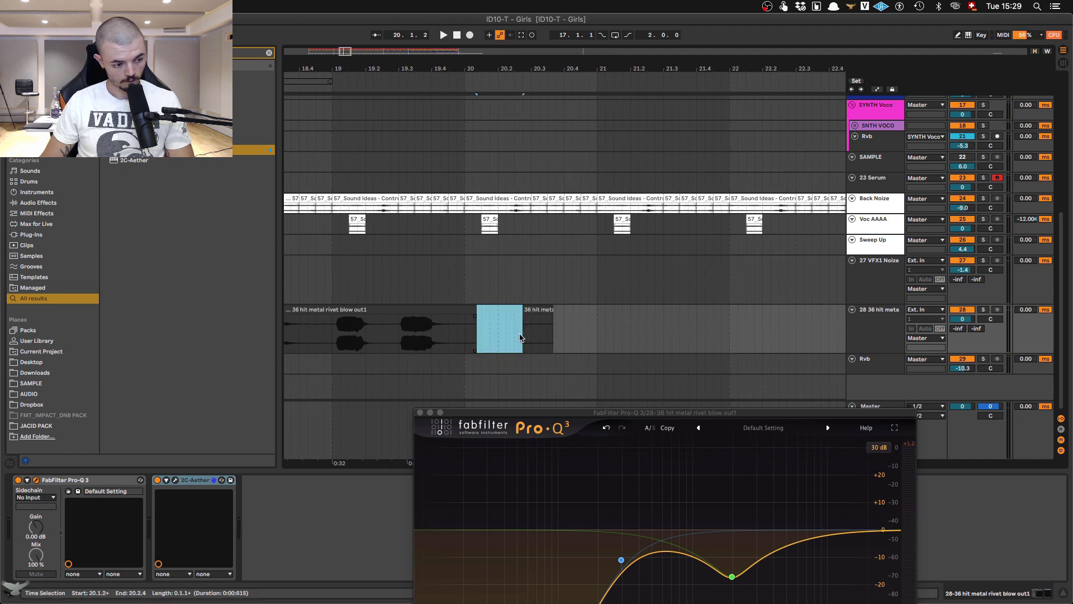
{"action": "scroll", "coordinate": [519, 337], "scroll_direction": "down", "scroll_amount": 10}
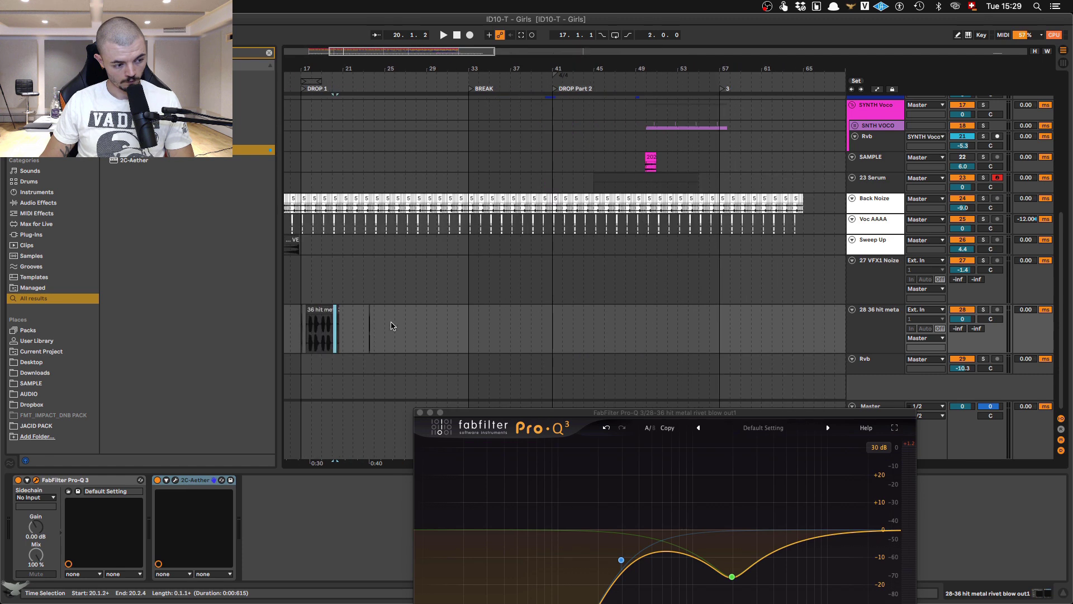
{"action": "scroll", "coordinate": [391, 337], "scroll_direction": "up", "scroll_amount": 5}
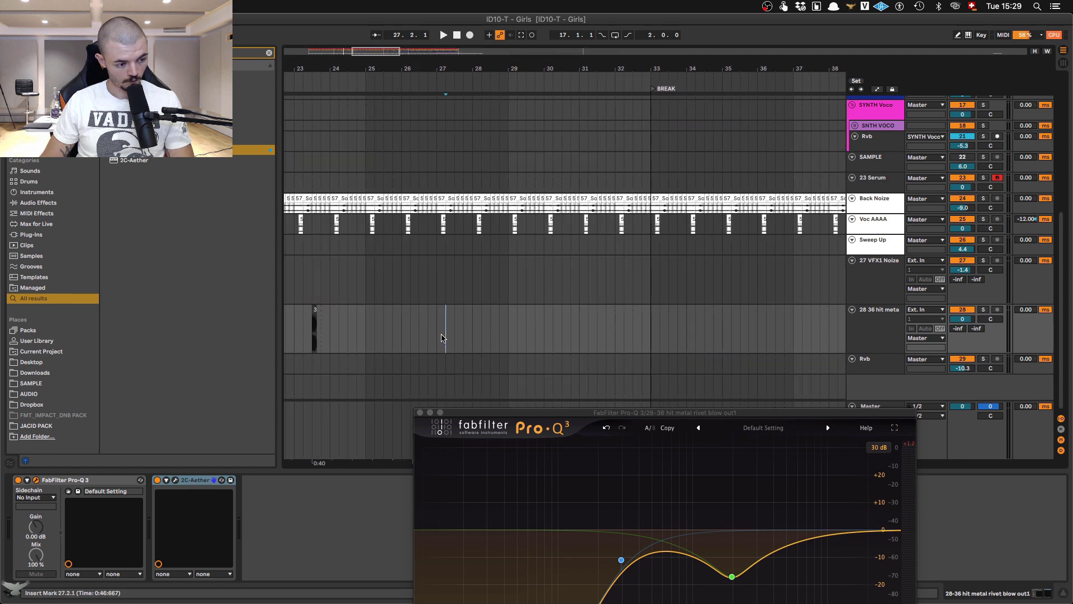
{"action": "key", "text": "ctrl+v"}
{"action": "key", "text": "space"}
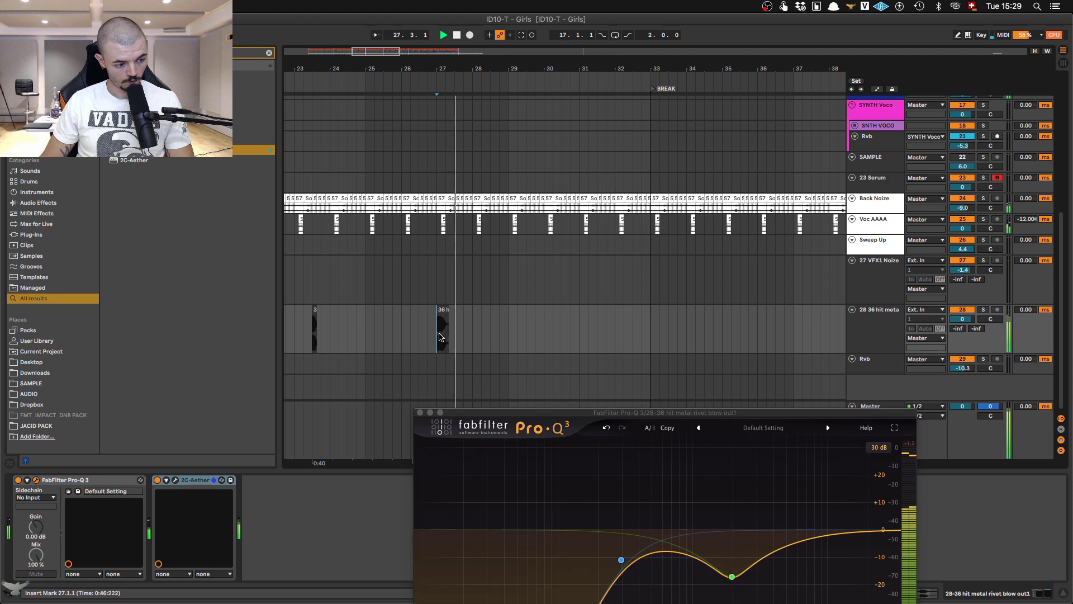
Step: Transpose the pasted hit at bar 27.1.1 to 18 semitones and audition it in the mix
{"action": "double_click", "coordinate": [440, 336]}
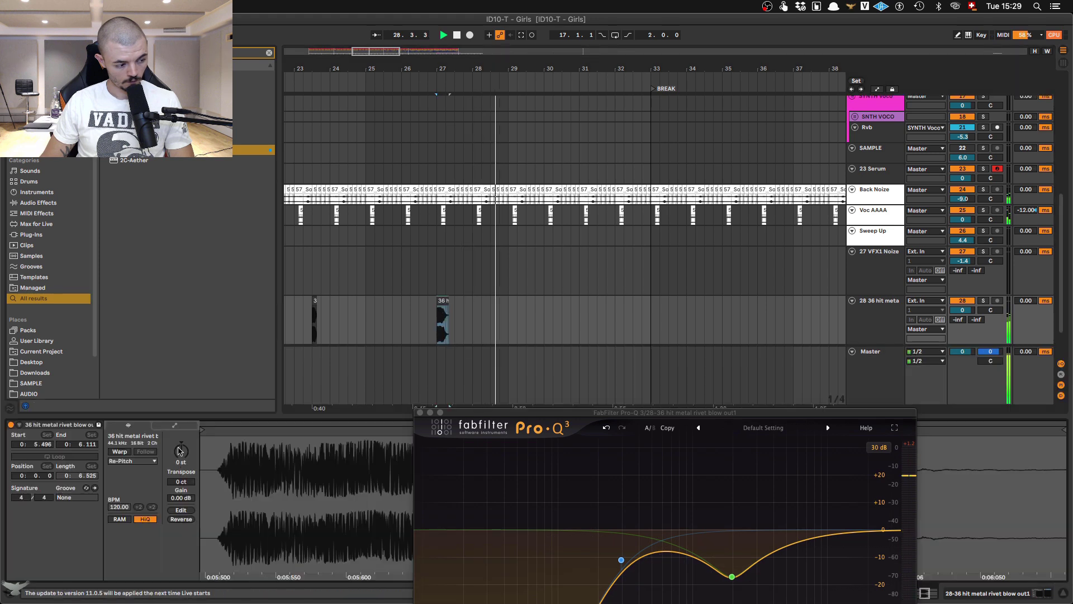
{"action": "key", "text": "space"}
{"action": "left_click_drag", "start_coordinate": [183, 447], "coordinate": [183, 438]}
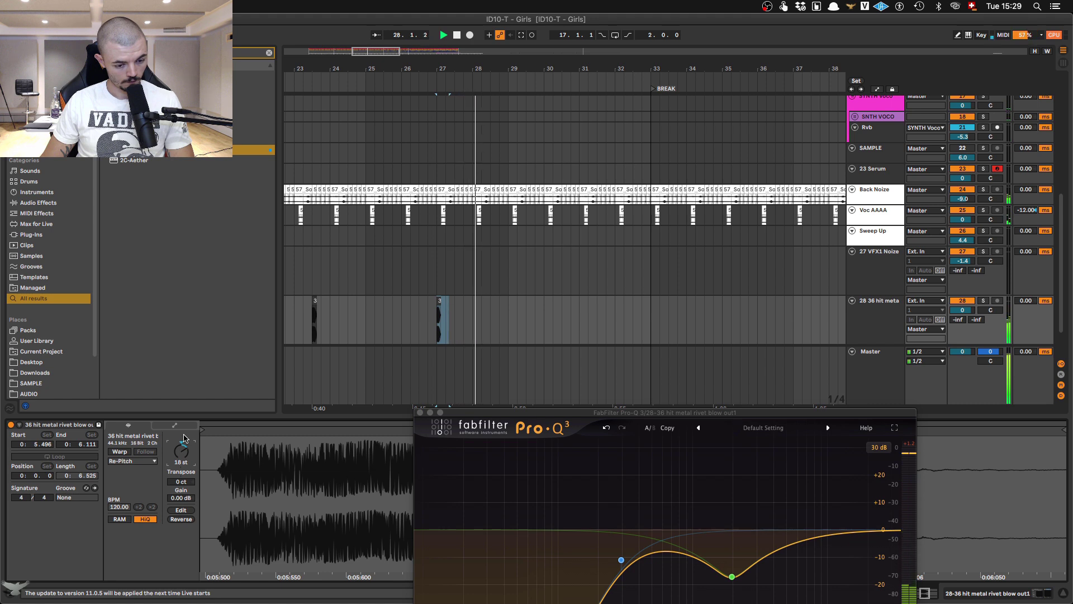
{"action": "key", "text": "Up"}
{"action": "key", "text": "Up"}
{"action": "key", "text": "space"}
{"action": "key", "text": "space"}
{"action": "scroll", "coordinate": [402, 330], "scroll_direction": "left", "scroll_amount": 5}
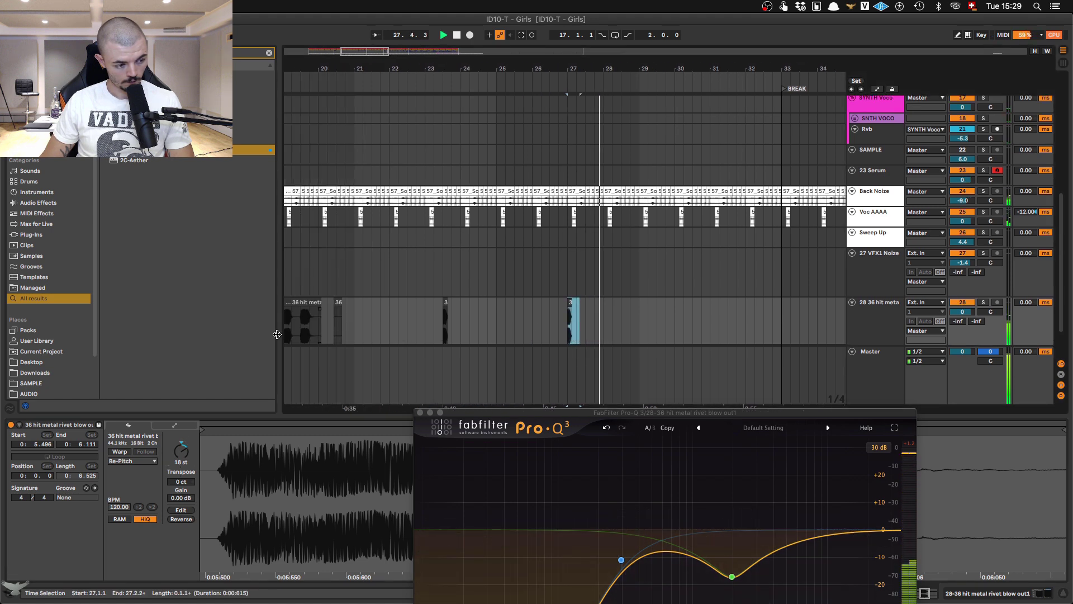
Step: Lower the transposition of the hit at bar 27.1.1 to 16 semitones and replay it
{"action": "key", "text": "space"}
{"action": "left_click_drag", "start_coordinate": [182, 451], "coordinate": [183, 455]}
{"action": "key", "text": "space"}
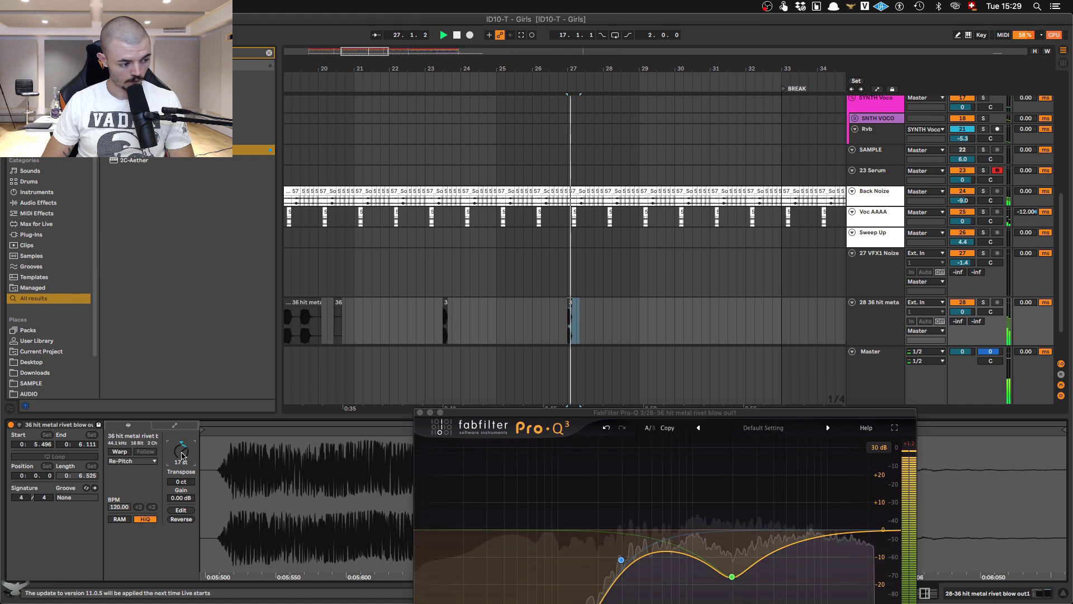
{"action": "key", "text": "space"}
{"action": "key", "text": "Down"}
{"action": "key", "text": "space"}
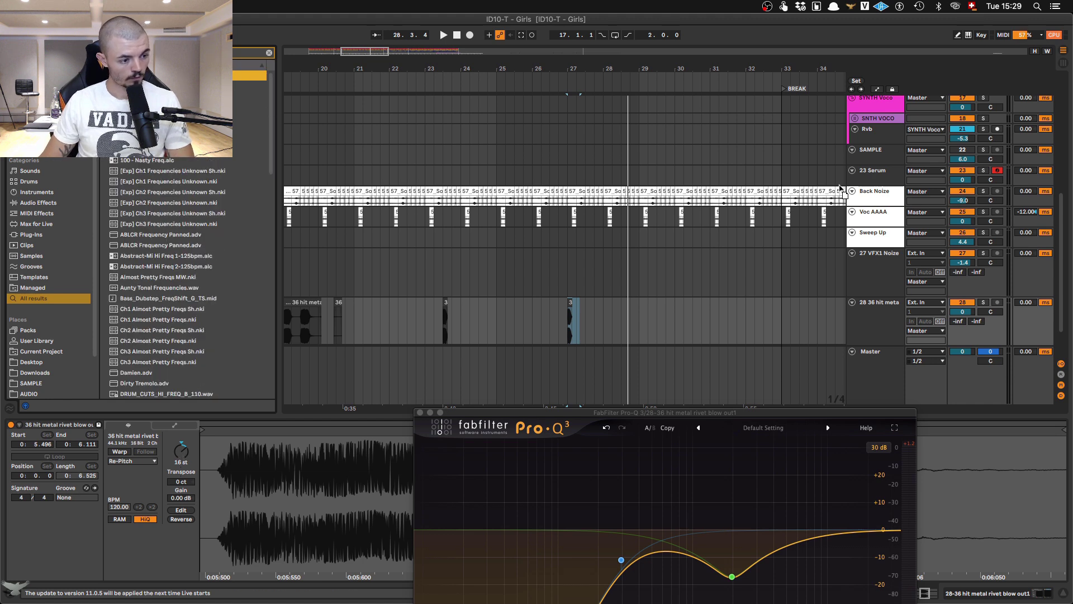
Step: Place the Frequency Shifter between Pro-Q 3 and 2C-Aether in track 28's effect chain
{"action": "left_click", "coordinate": [879, 320]}
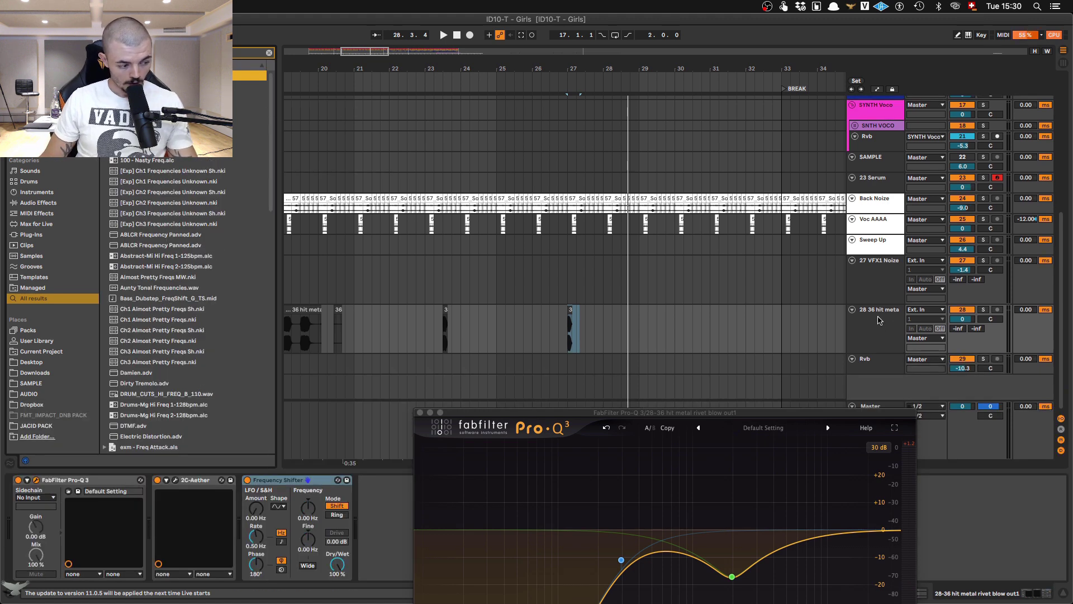
{"action": "left_click_drag", "start_coordinate": [305, 483], "coordinate": [160, 486]}
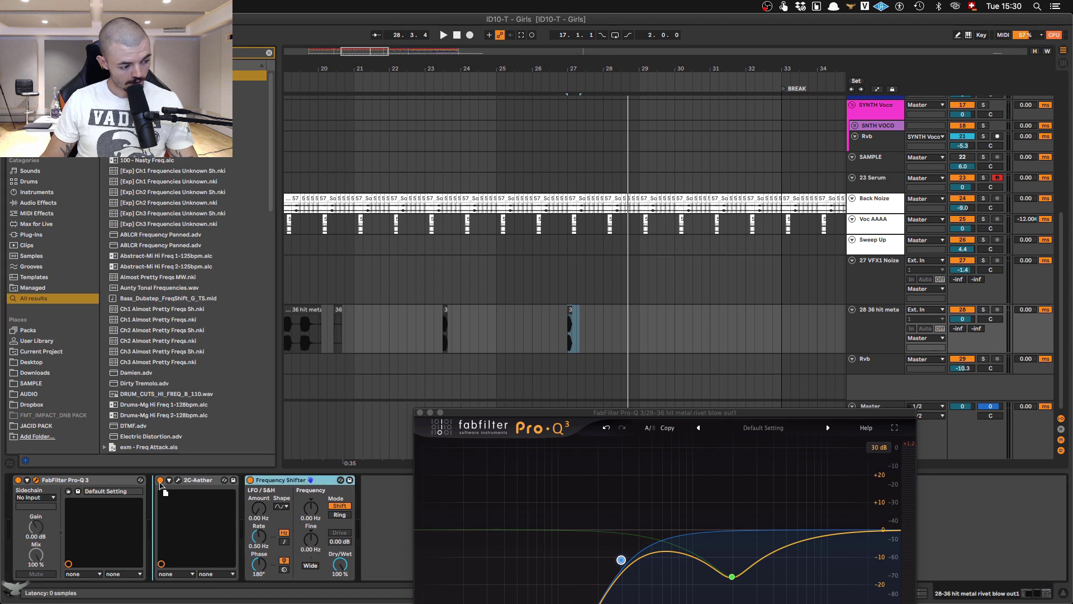
{"action": "left_click_drag", "start_coordinate": [165, 557], "coordinate": [207, 488]}
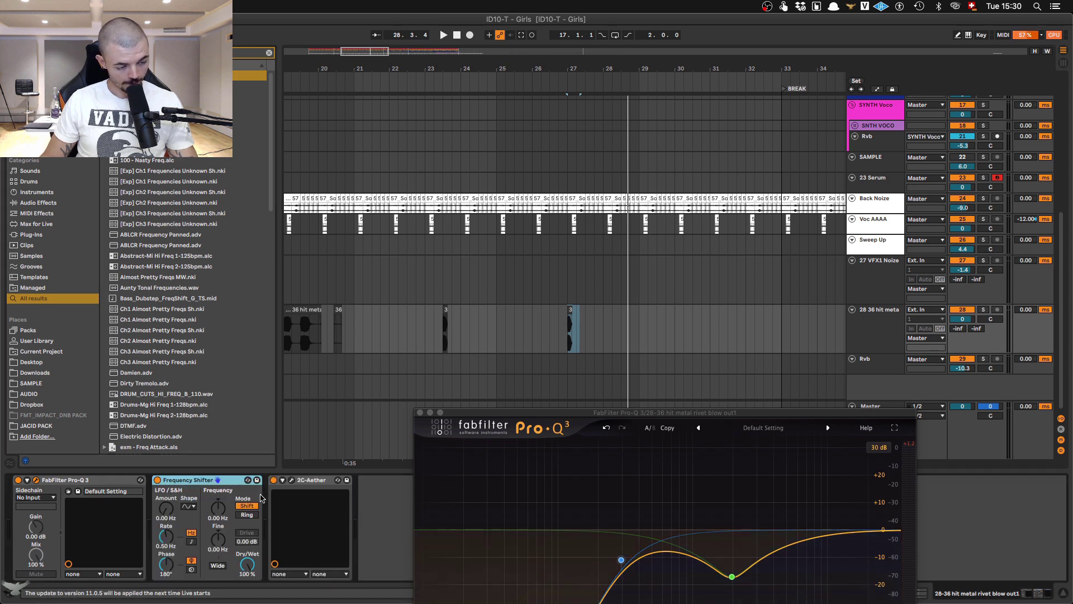
Step: Set the Frequency Shifter's frequency to 1.27 kHz while playing the hit from bar 27.1.1
{"action": "left_click_drag", "start_coordinate": [575, 69], "coordinate": [552, 180]}
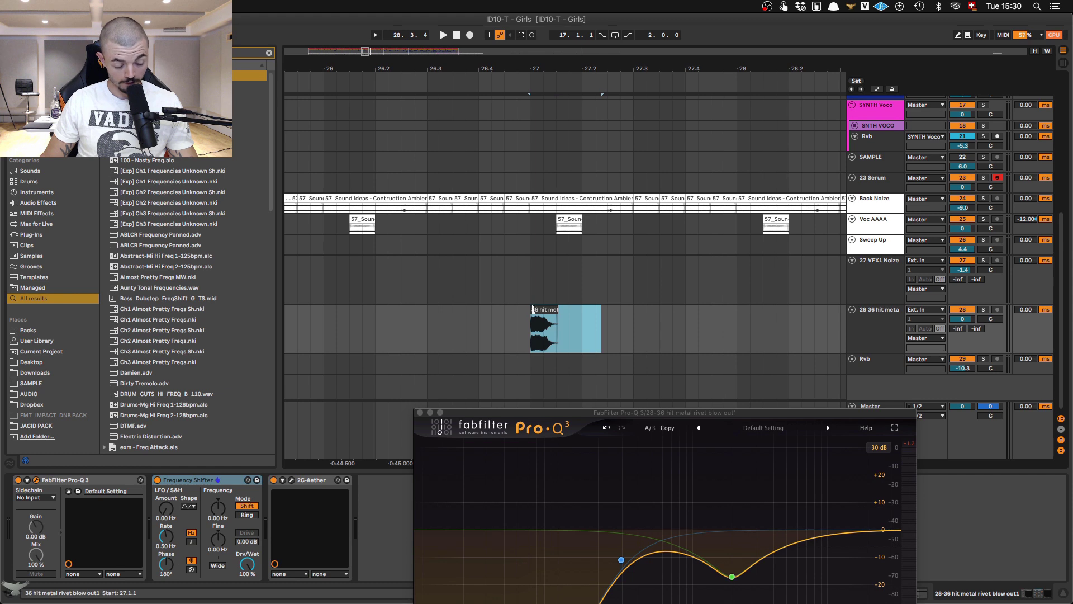
{"action": "left_click", "coordinate": [531, 328]}
{"action": "left_click_drag", "start_coordinate": [217, 517], "coordinate": [221, 508]}
{"action": "key", "text": "space"}
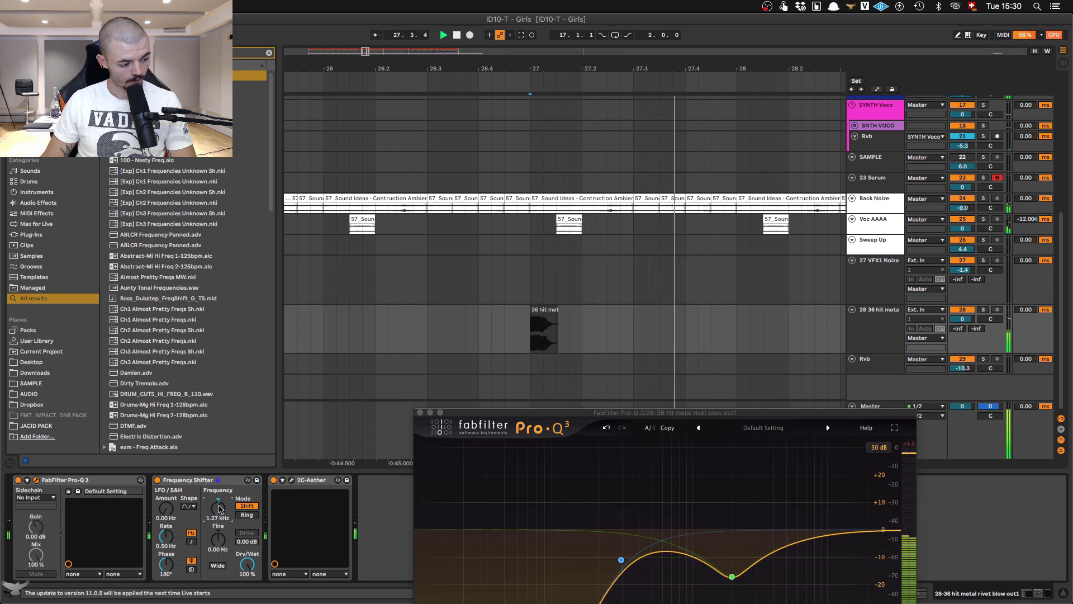
Step: Transpose the hit at bar 27.1.1 to 5 semitones and set the Frequency Shifter's frequency to 476 Hz
{"action": "left_click", "coordinate": [540, 321]}
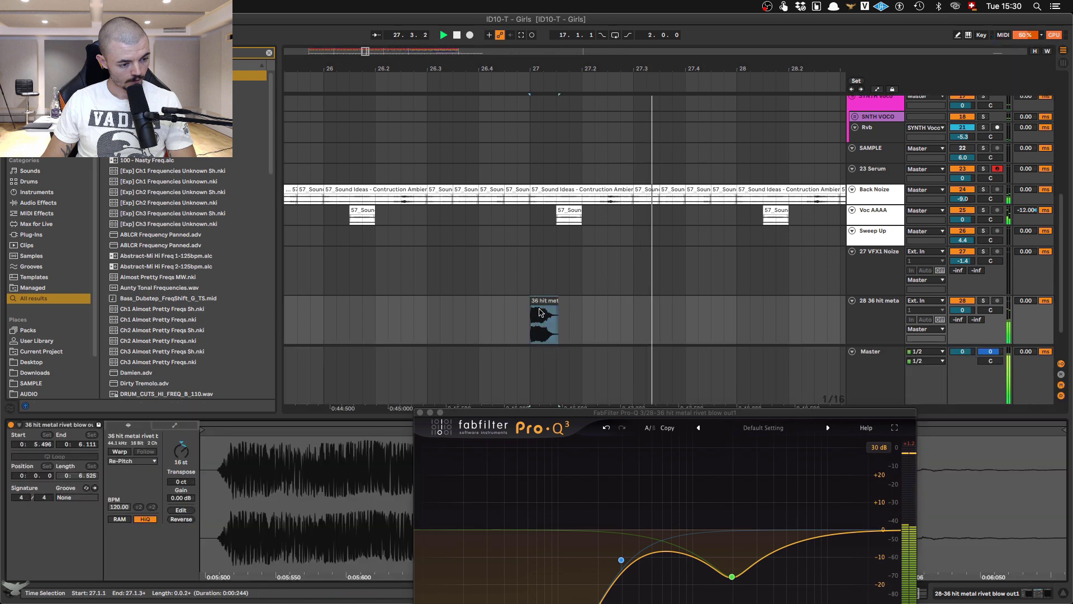
{"action": "left_click_drag", "start_coordinate": [180, 453], "coordinate": [181, 465]}
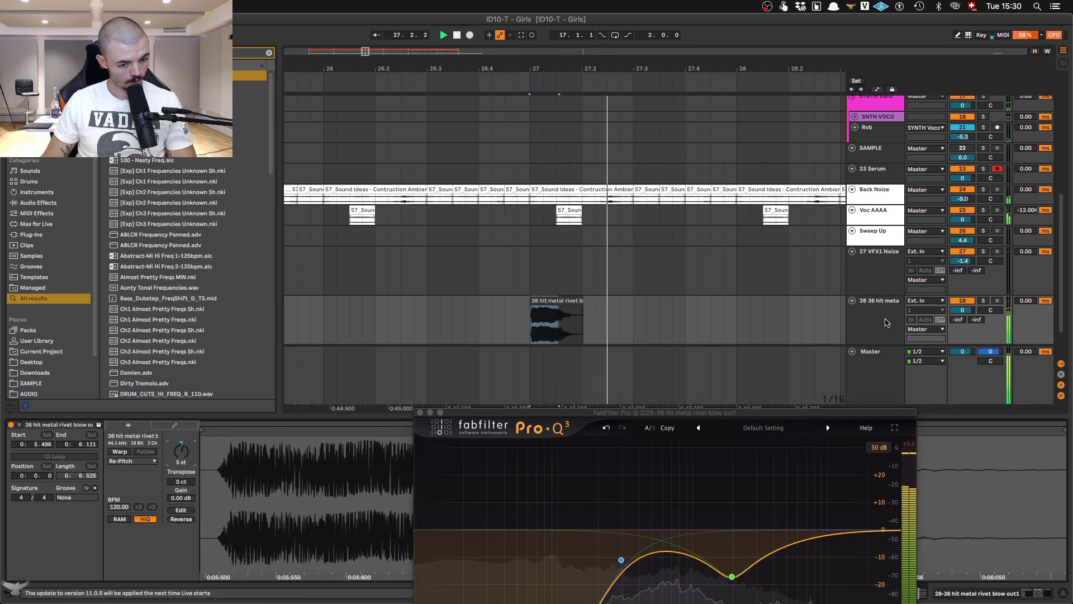
{"action": "left_click", "coordinate": [885, 323]}
{"action": "left_click_drag", "start_coordinate": [218, 506], "coordinate": [217, 513]}
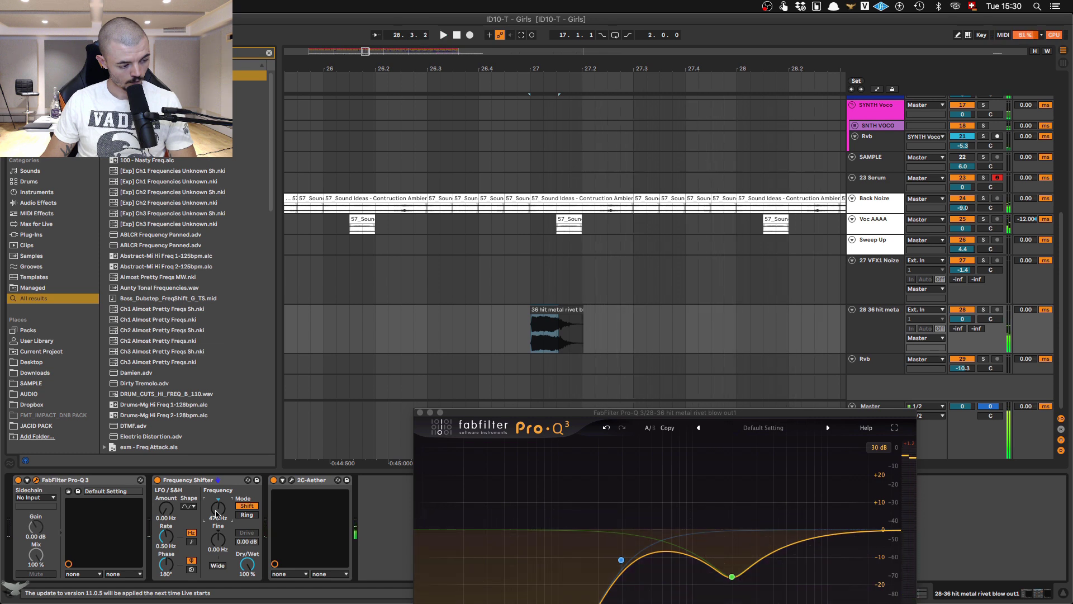
Step: Audition the hits on track 28 around bar 27 and at bar 23.3.1 with the frequency shift applied
{"action": "key", "text": "minus"}
{"action": "left_click", "coordinate": [525, 335]}
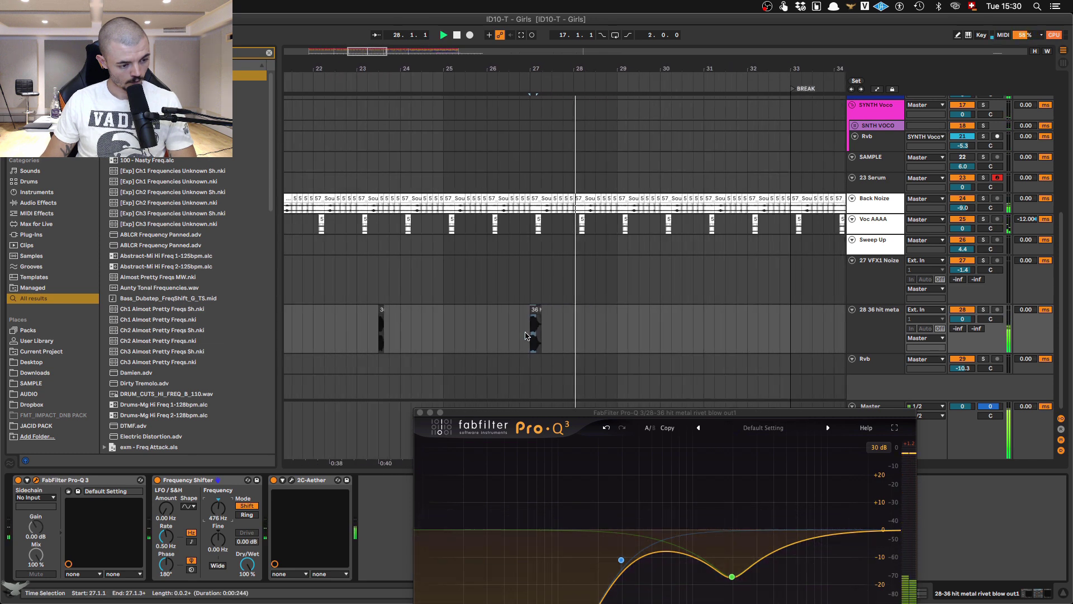
{"action": "left_click", "coordinate": [380, 327]}
{"action": "key", "text": "plus"}
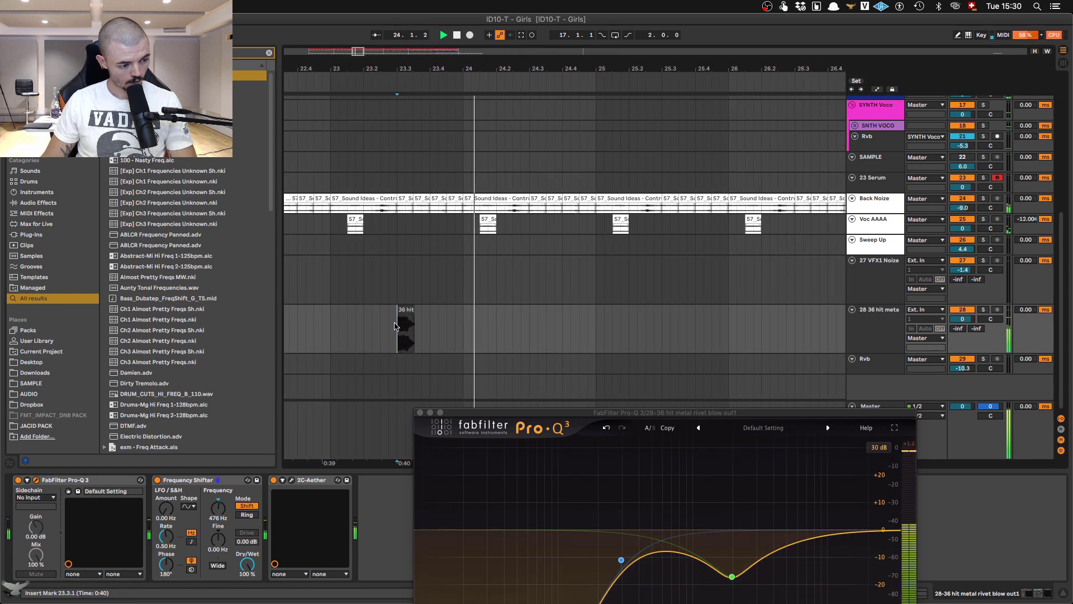
Step: Cut the metal hit at 17.4.1 out of the long clip on track 28 and paste it at bar 33.1.1
{"action": "scroll", "coordinate": [394, 326], "scroll_direction": "down", "scroll_amount": 5}
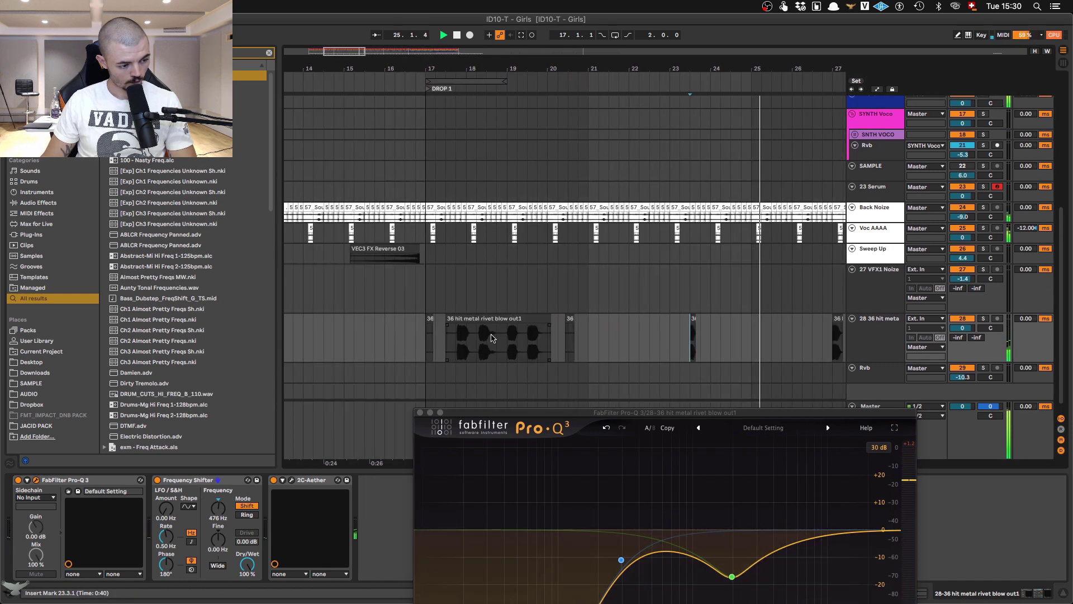
{"action": "scroll", "coordinate": [479, 346], "scroll_direction": "up", "scroll_amount": 5}
{"action": "left_click_drag", "start_coordinate": [515, 345], "coordinate": [579, 346]}
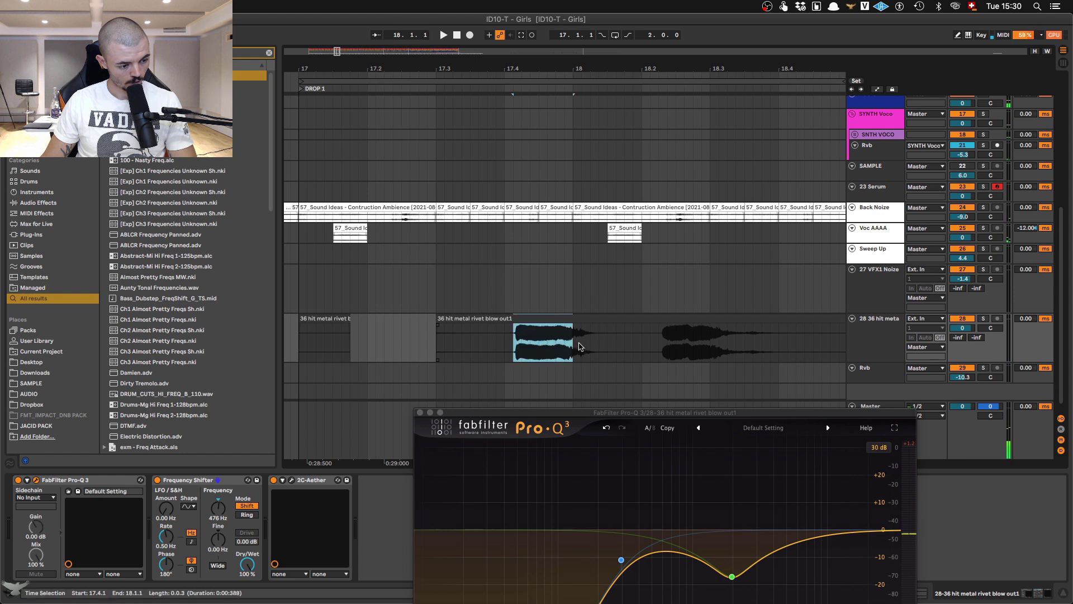
{"action": "scroll", "coordinate": [635, 353], "scroll_direction": "down", "scroll_amount": 10}
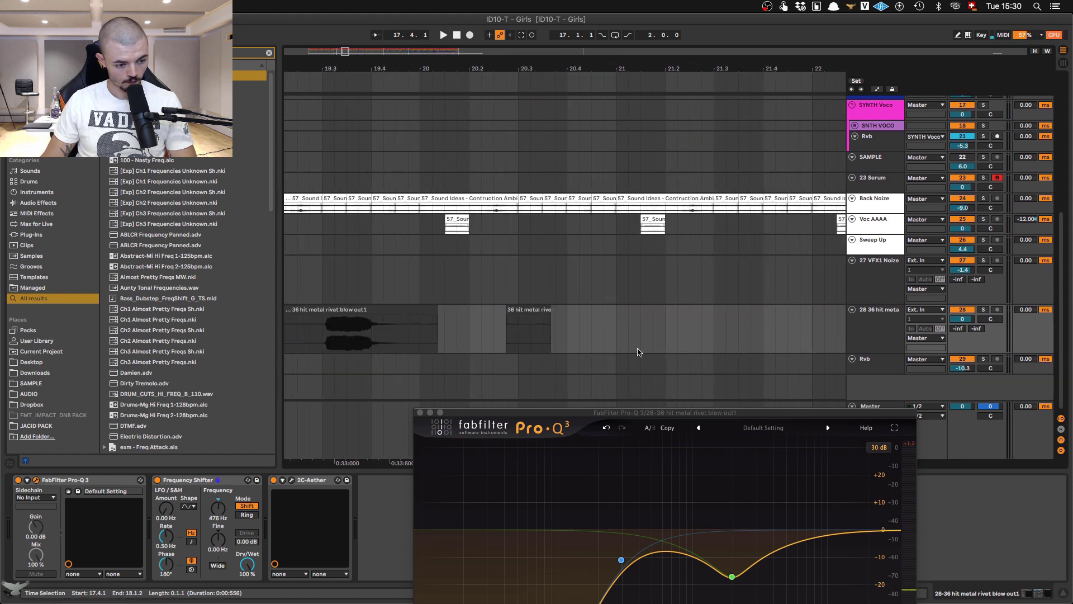
{"action": "scroll", "coordinate": [733, 350], "scroll_direction": "right", "scroll_amount": 6}
{"action": "left_click", "coordinate": [754, 330]}
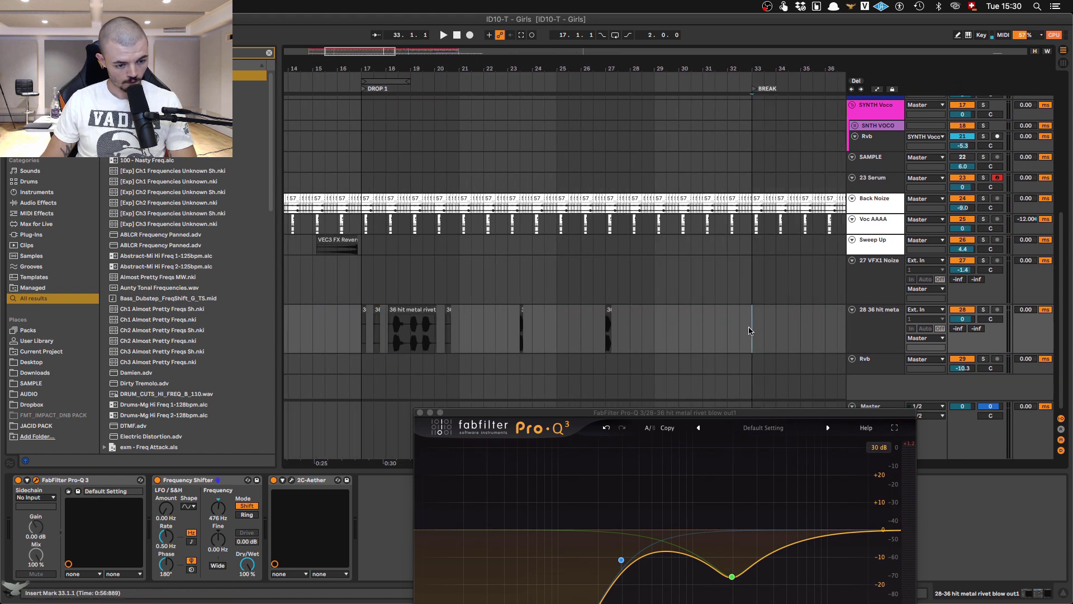
Step: Move the hit at bar 27 to 29.1.1 and the hit at 23.3.1 to 25.1.1 on track 28
{"action": "left_click_drag", "start_coordinate": [609, 314], "coordinate": [658, 314]}
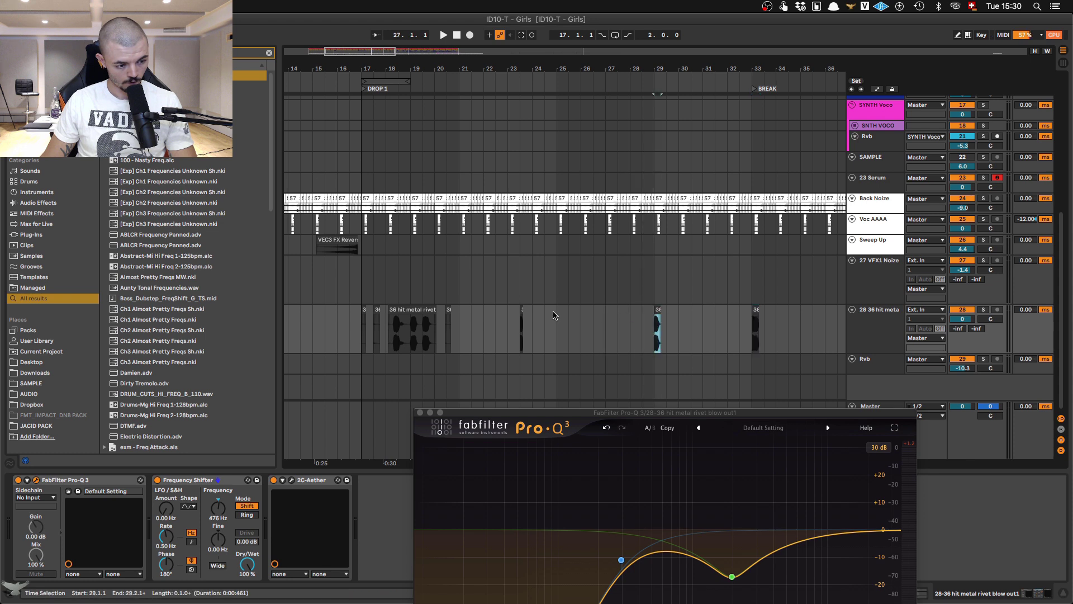
{"action": "left_click_drag", "start_coordinate": [521, 309], "coordinate": [557, 311]}
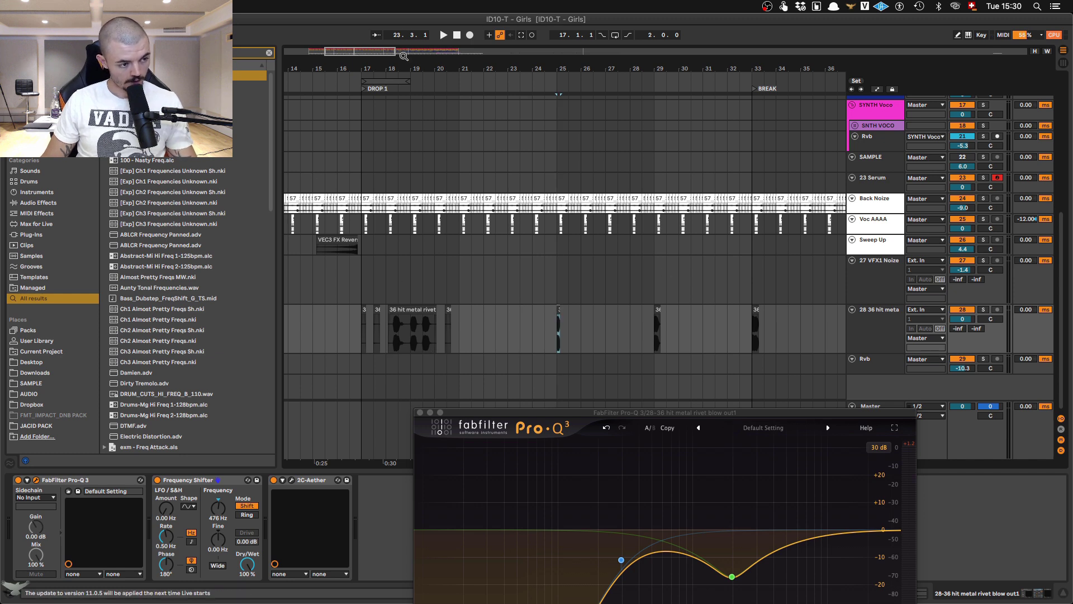
Step: Cut the hit spanning 18.2.2 to 18.3.4 from the long clip, paste it at bar 37.1.1 and play it
{"action": "left_click_drag", "start_coordinate": [378, 69], "coordinate": [378, 217]}
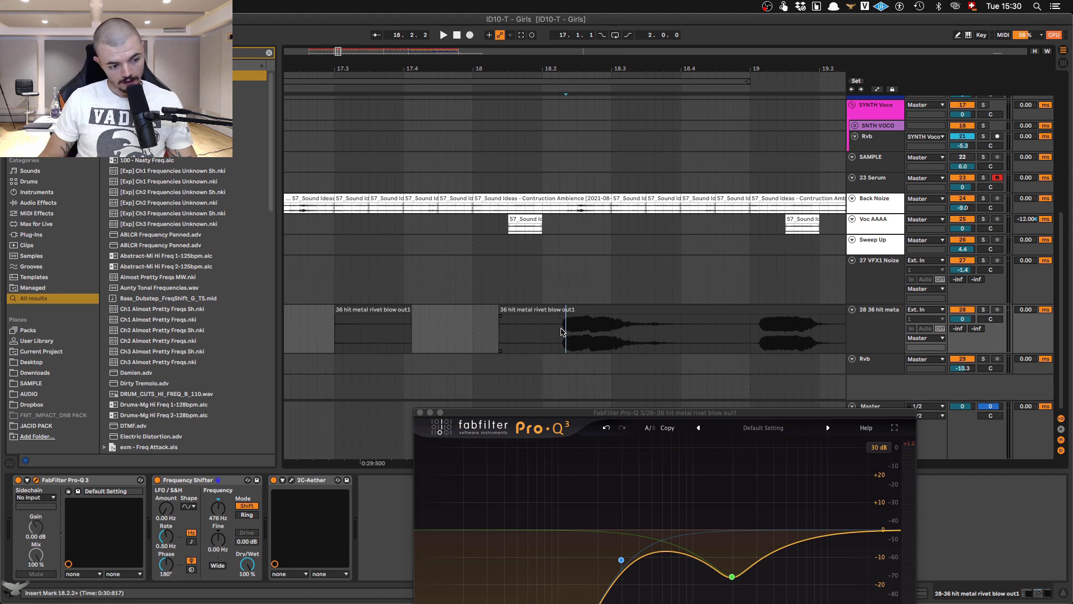
{"action": "left_click_drag", "start_coordinate": [563, 332], "coordinate": [666, 339]}
{"action": "key", "text": "Delete"}
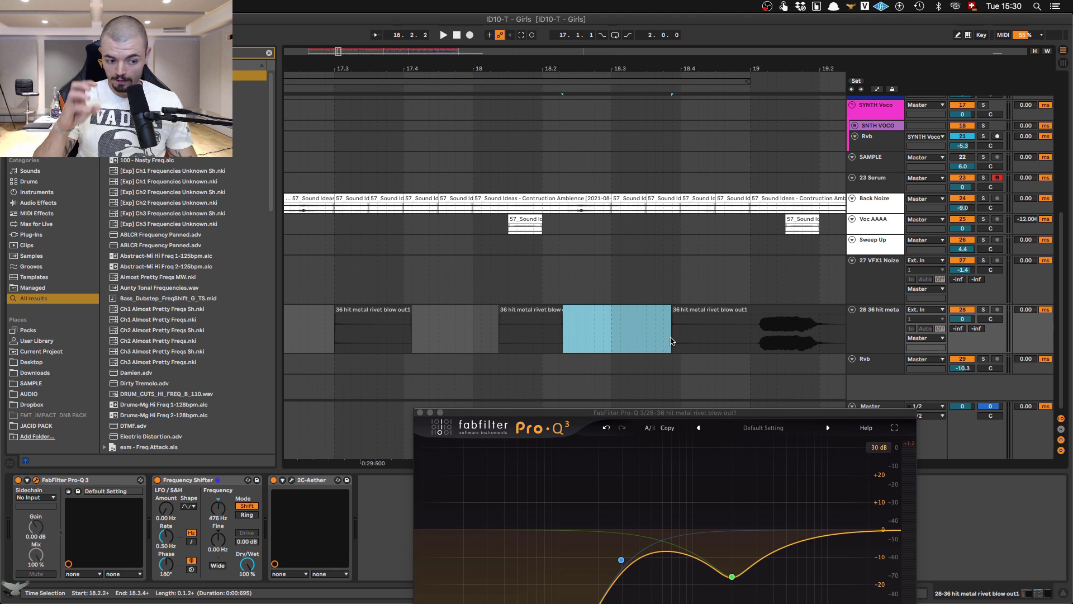
{"action": "key", "text": "minus"}
{"action": "key", "text": "minus"}
{"action": "key", "text": "minus"}
{"action": "key", "text": "minus"}
{"action": "key", "text": "minus"}
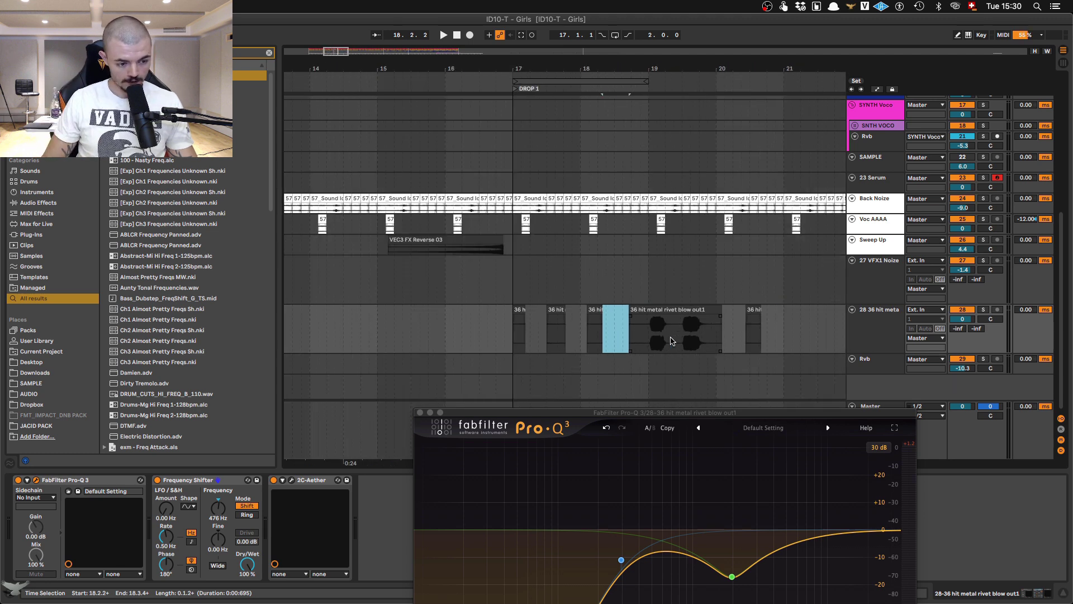
{"action": "left_click_drag", "start_coordinate": [636, 69], "coordinate": [638, 136]}
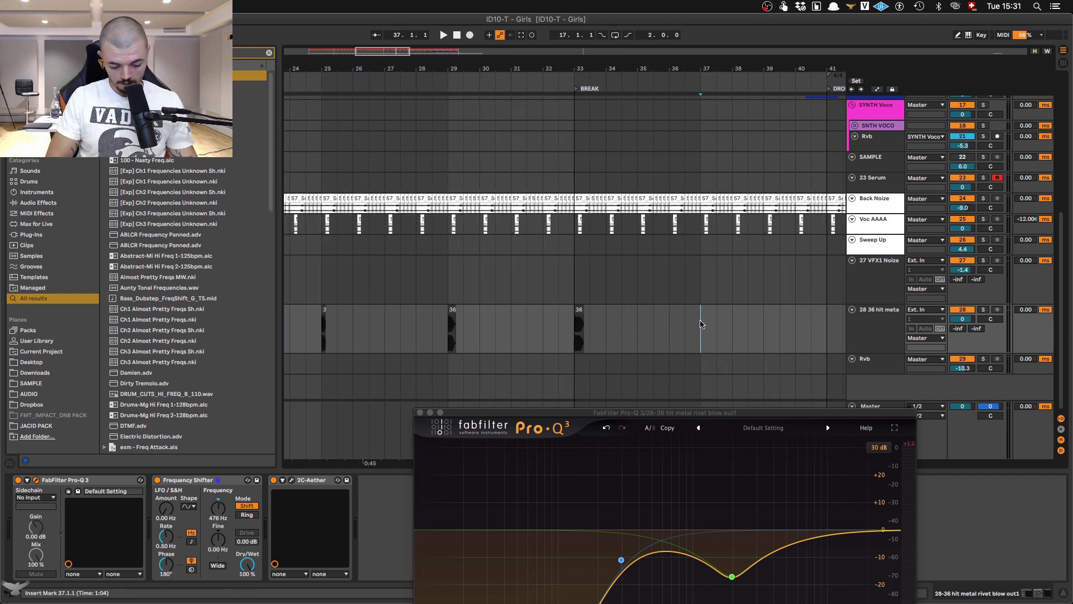
{"action": "key", "text": "super+v"}
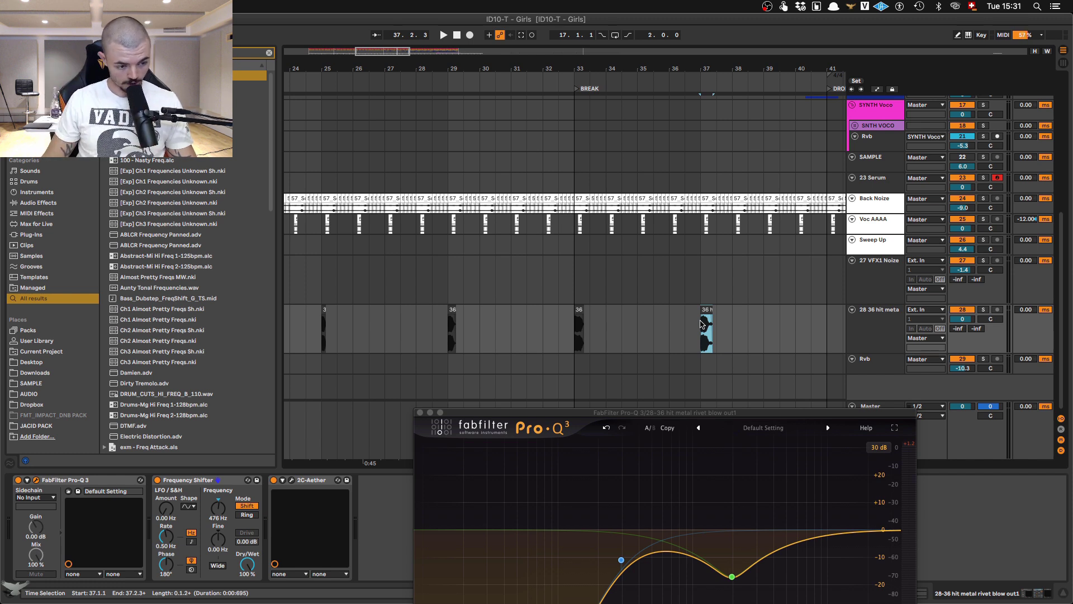
{"action": "left_click", "coordinate": [701, 324]}
{"action": "key", "text": "space"}
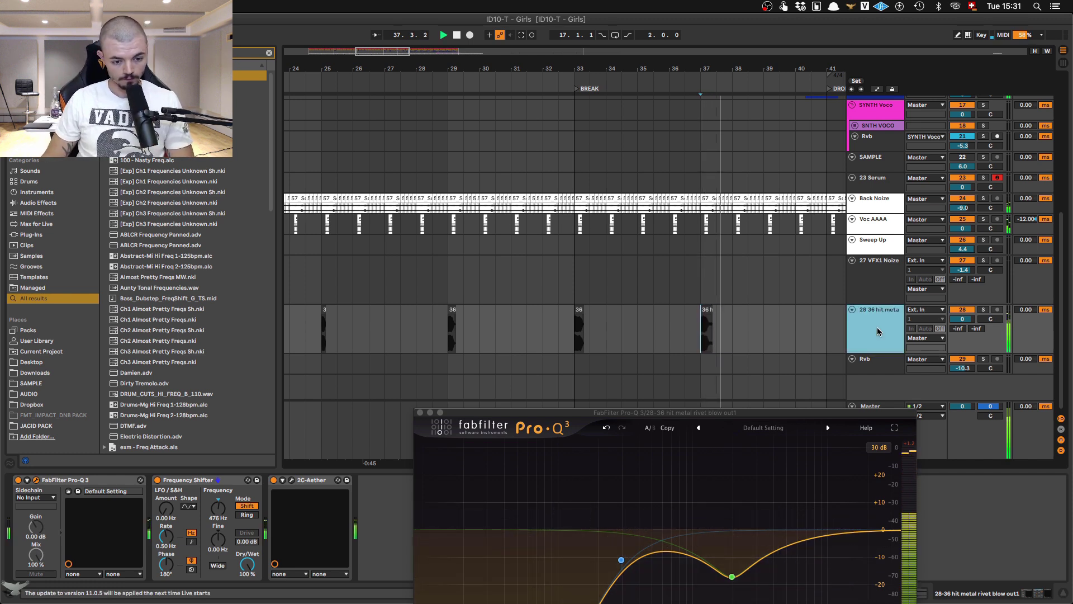
Step: Stop playback and move the hit spanning 19.3.1 to 19.4.4 out of the long clip to bar 41.1.1
{"action": "scroll", "coordinate": [766, 344], "scroll_direction": "down", "scroll_amount": 5}
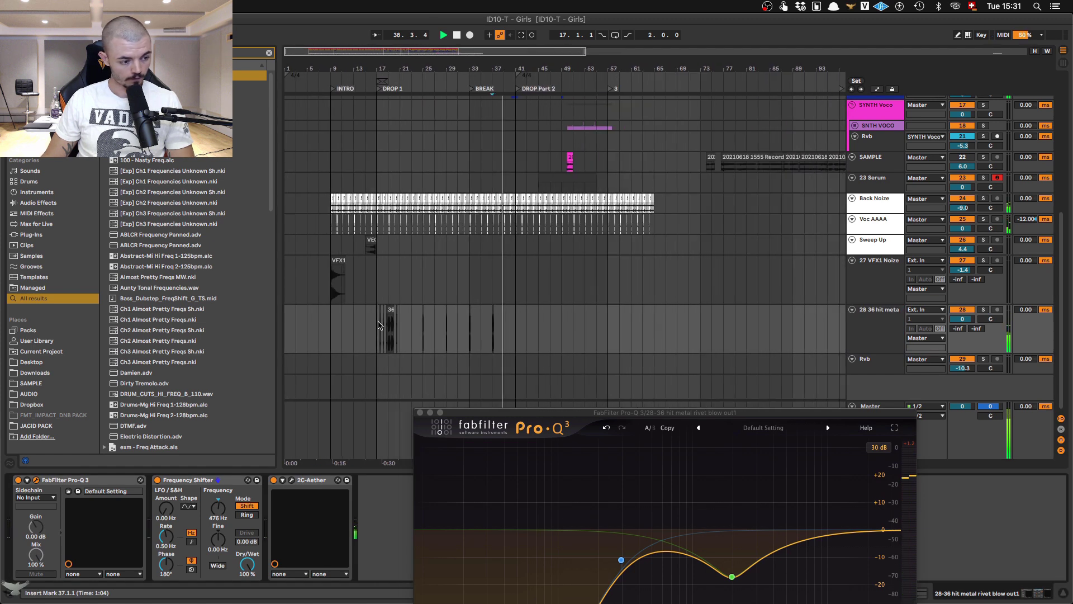
{"action": "scroll", "coordinate": [378, 325], "scroll_direction": "up", "scroll_amount": 10}
{"action": "key", "text": "space"}
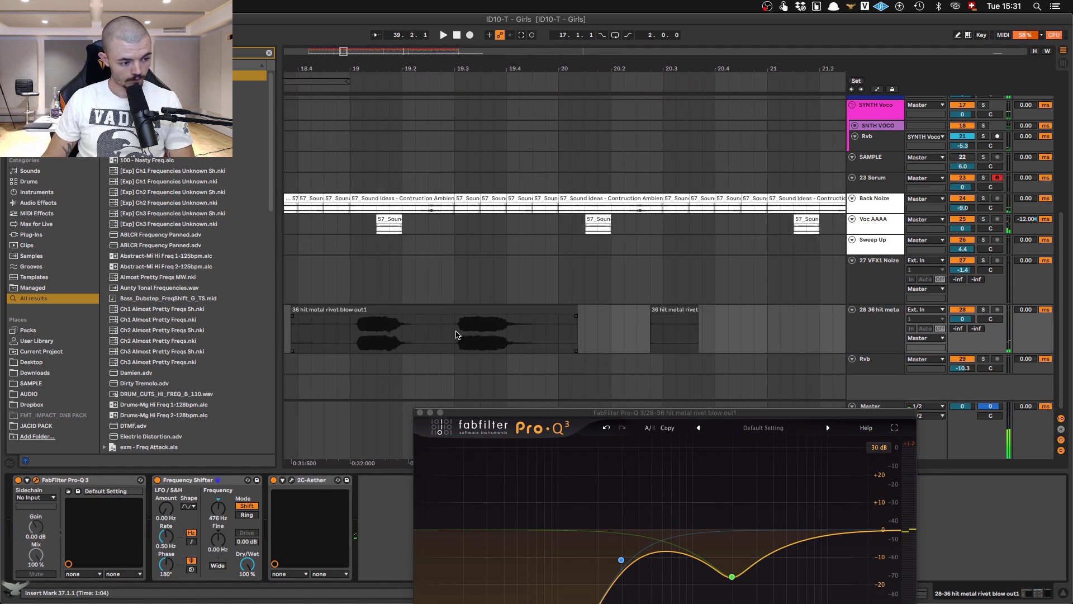
{"action": "left_click_drag", "start_coordinate": [457, 334], "coordinate": [434, 339]}
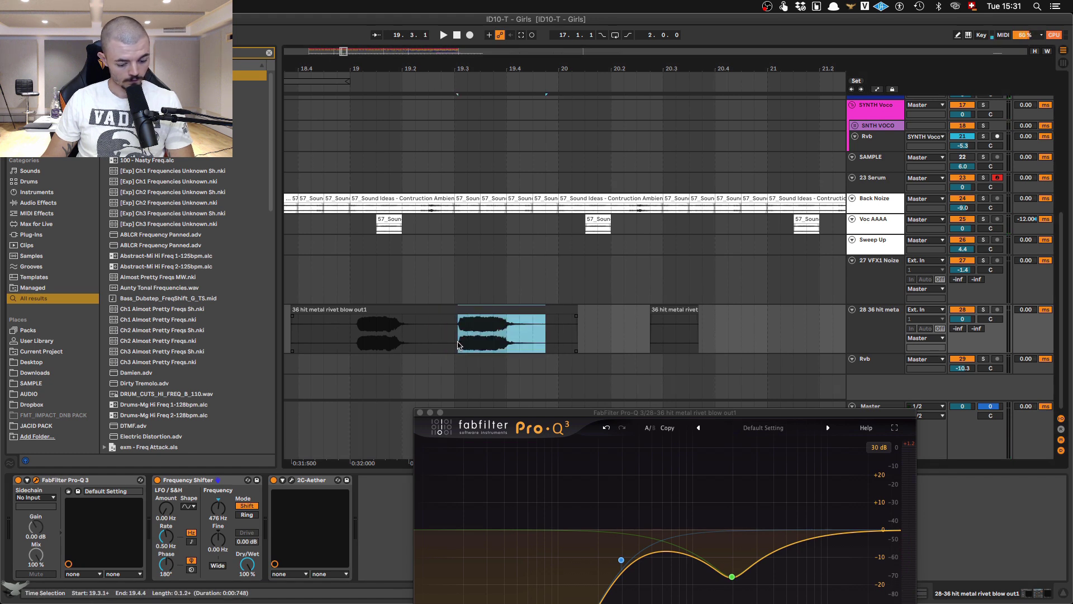
{"action": "scroll", "coordinate": [511, 337], "scroll_direction": "down", "scroll_amount": 8}
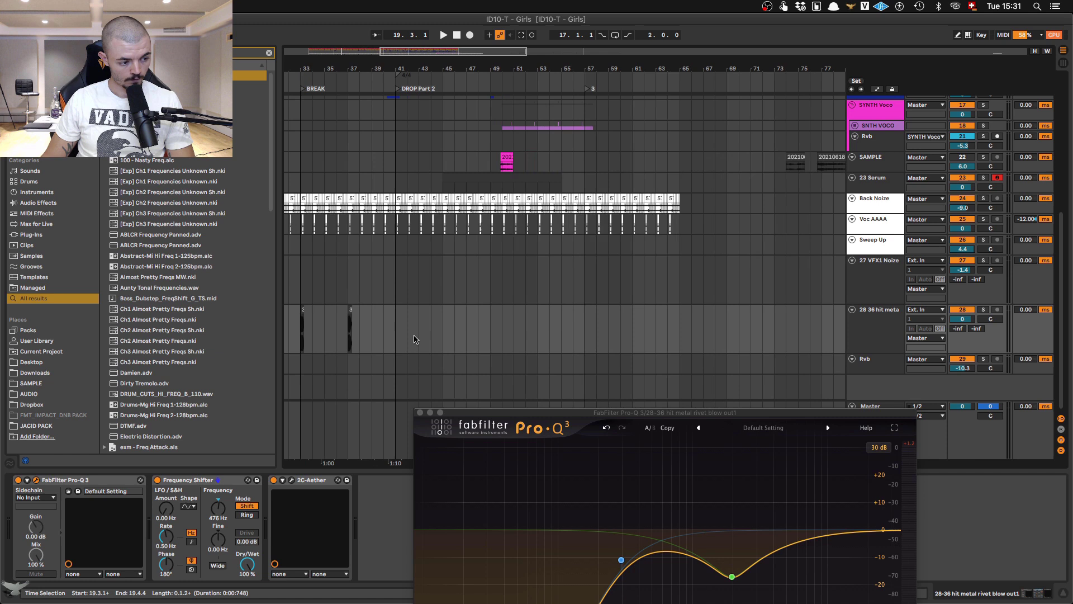
{"action": "scroll", "coordinate": [403, 335], "scroll_direction": "up", "scroll_amount": 2}
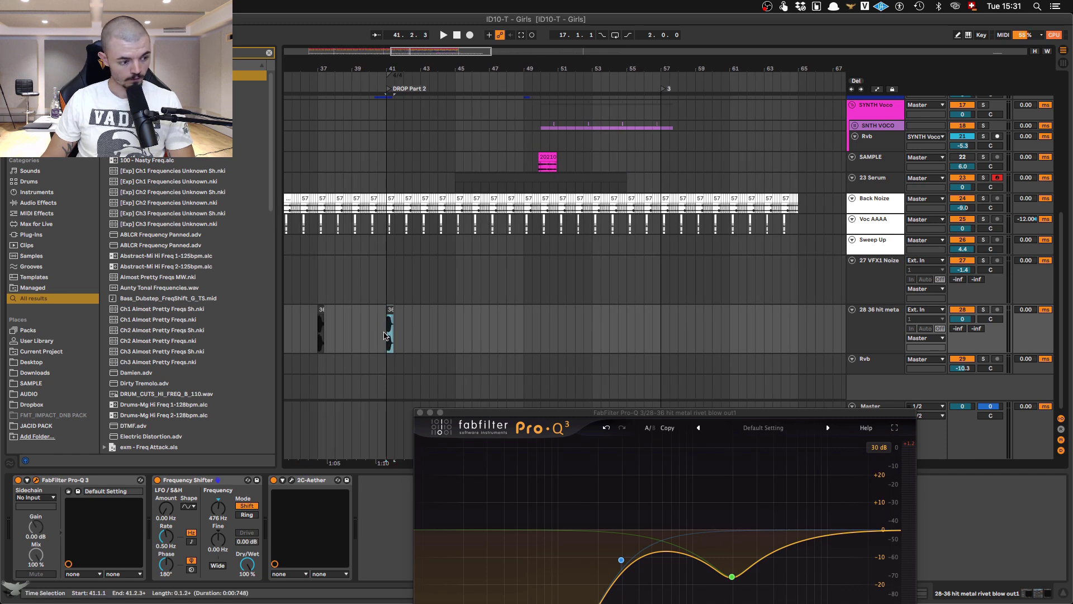
Step: Transpose the hit at bar 41.1.1 to 11 semitones while playing it
{"action": "key", "text": "space"}
{"action": "scroll", "coordinate": [386, 334], "scroll_direction": "up", "scroll_amount": 4}
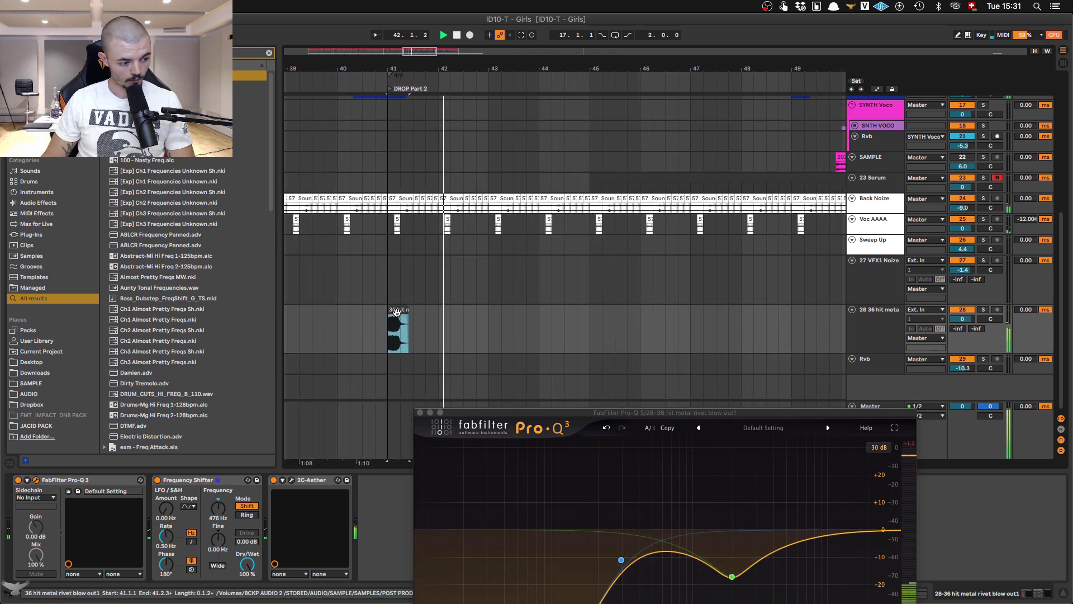
{"action": "double_click", "coordinate": [396, 312]}
{"action": "left_click_drag", "start_coordinate": [179, 458], "coordinate": [180, 445]}
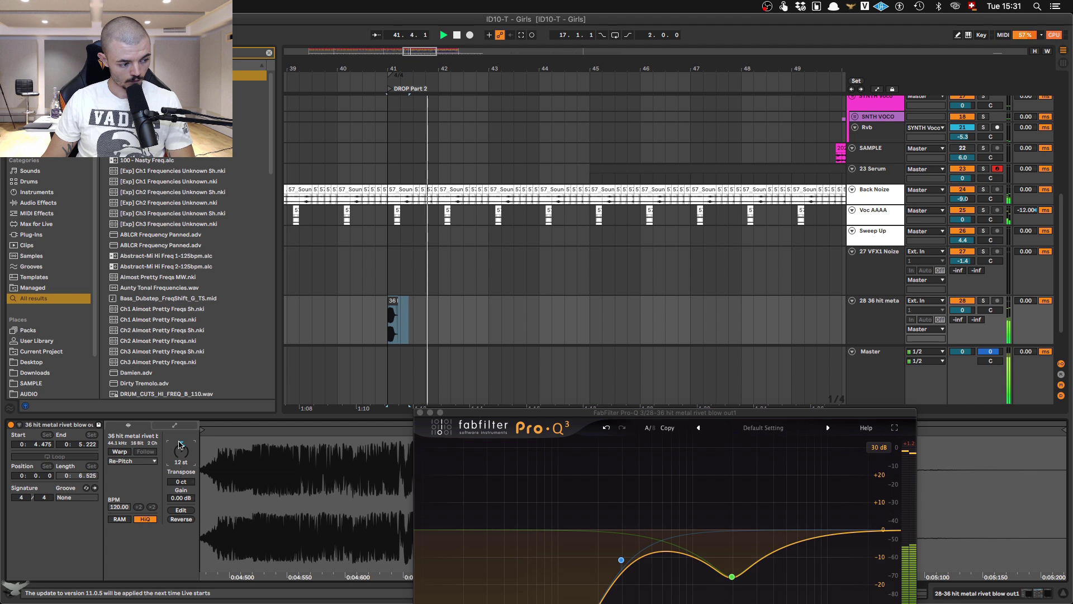
{"action": "left_click_drag", "start_coordinate": [180, 445], "coordinate": [180, 445]}
{"action": "key", "text": "space"}
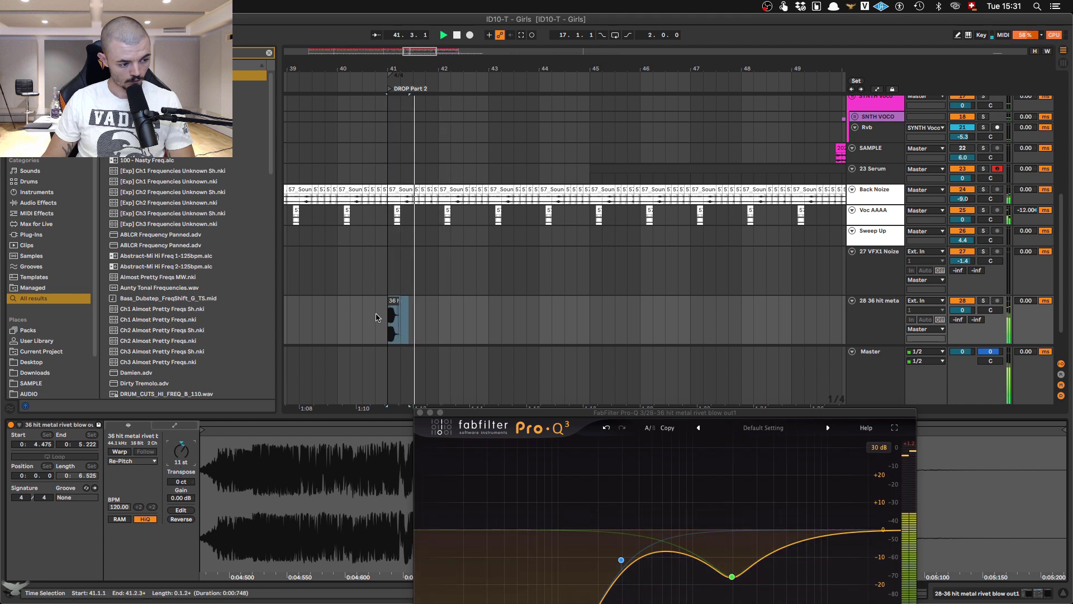
Step: Play the arrangement from bar 25.1.1 to audition the placed hits on track 28
{"action": "scroll", "coordinate": [383, 313], "scroll_direction": "down", "scroll_amount": 5}
{"action": "scroll", "coordinate": [488, 330], "scroll_direction": "down", "scroll_amount": 5}
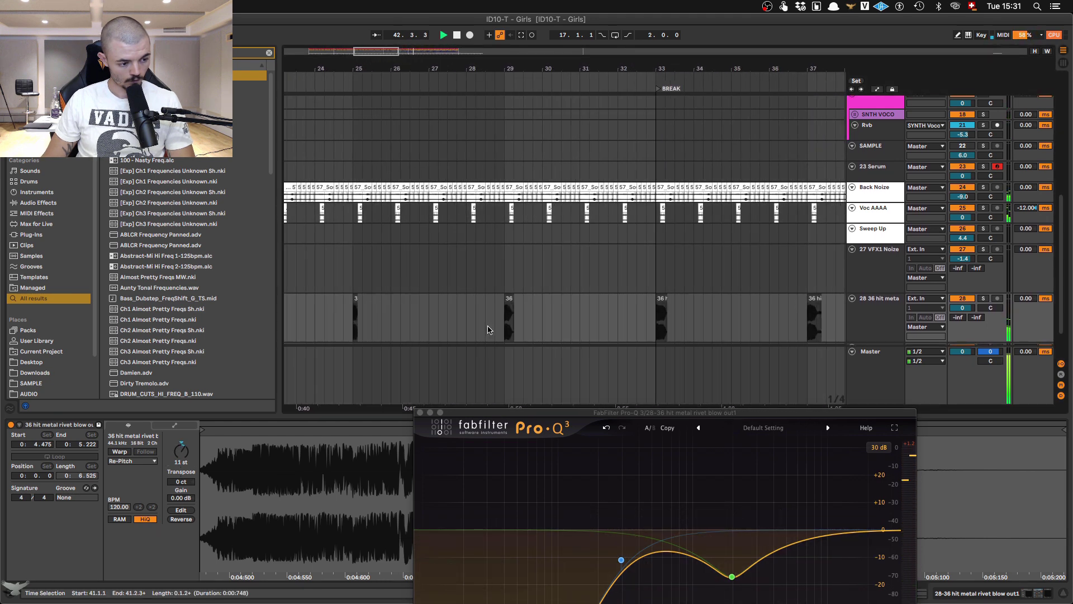
{"action": "left_click", "coordinate": [456, 322]}
{"action": "key", "text": "space"}
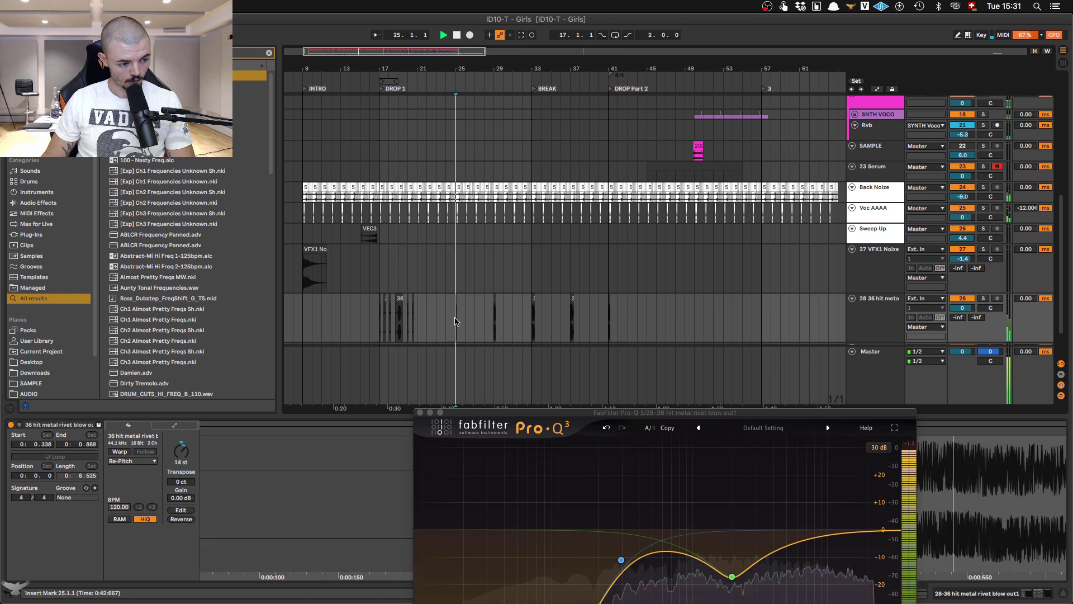
Step: Delete all leftover clips on track 28 between bars 8.1.1 and 22.1.1
{"action": "left_click_drag", "start_coordinate": [430, 315], "coordinate": [290, 319]}
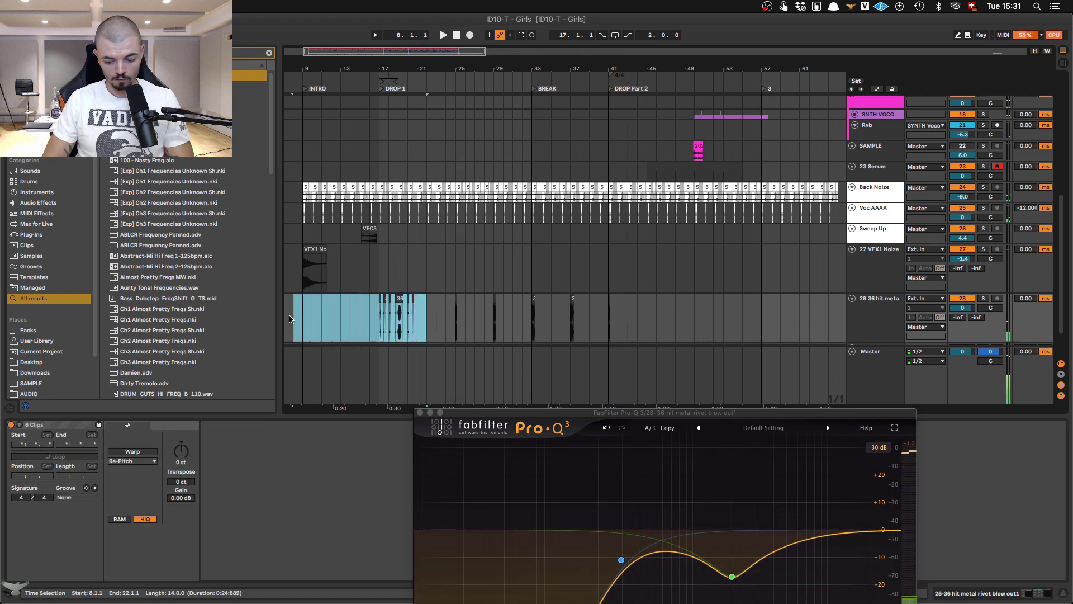
{"action": "key", "text": "Delete"}
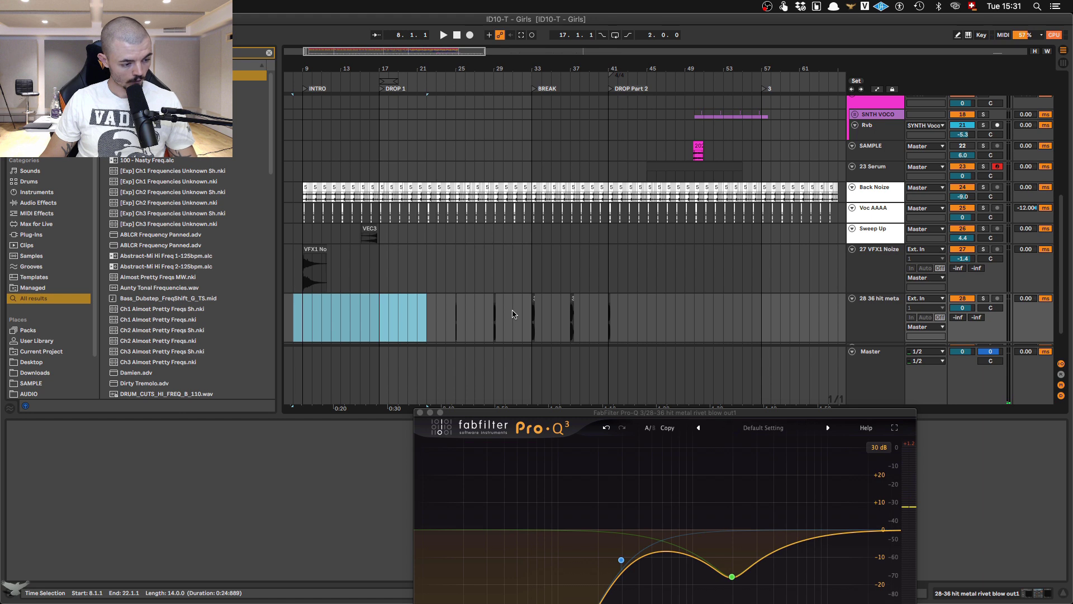
Step: Cut the hit at bar 41.1.1 on track 28 and paste it at bar 49.1.1
{"action": "left_click_drag", "start_coordinate": [494, 66], "coordinate": [494, 100]}
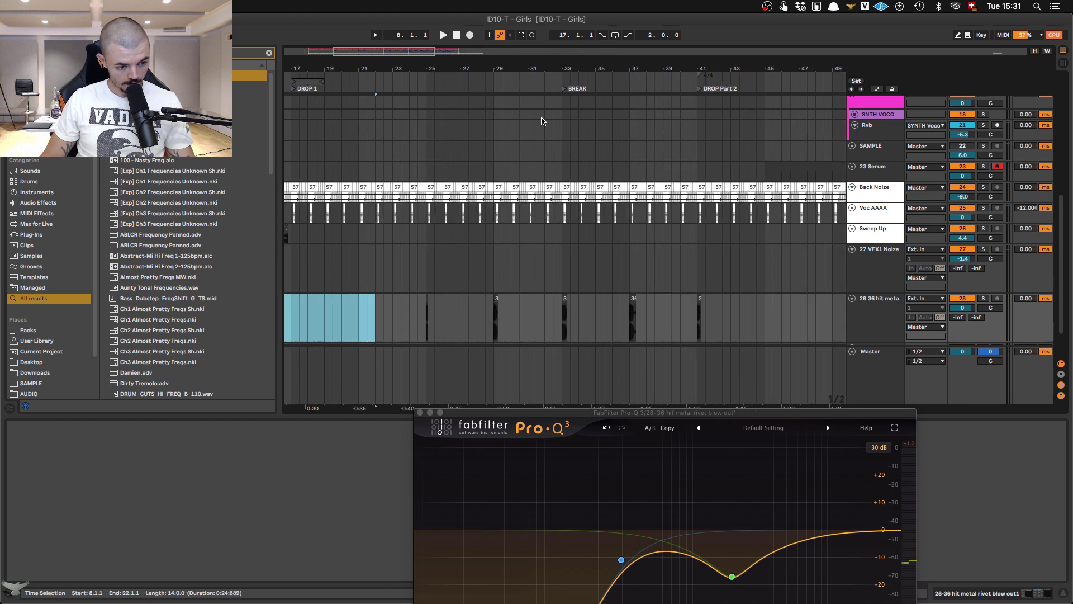
{"action": "left_click_drag", "start_coordinate": [699, 335], "coordinate": [809, 334]}
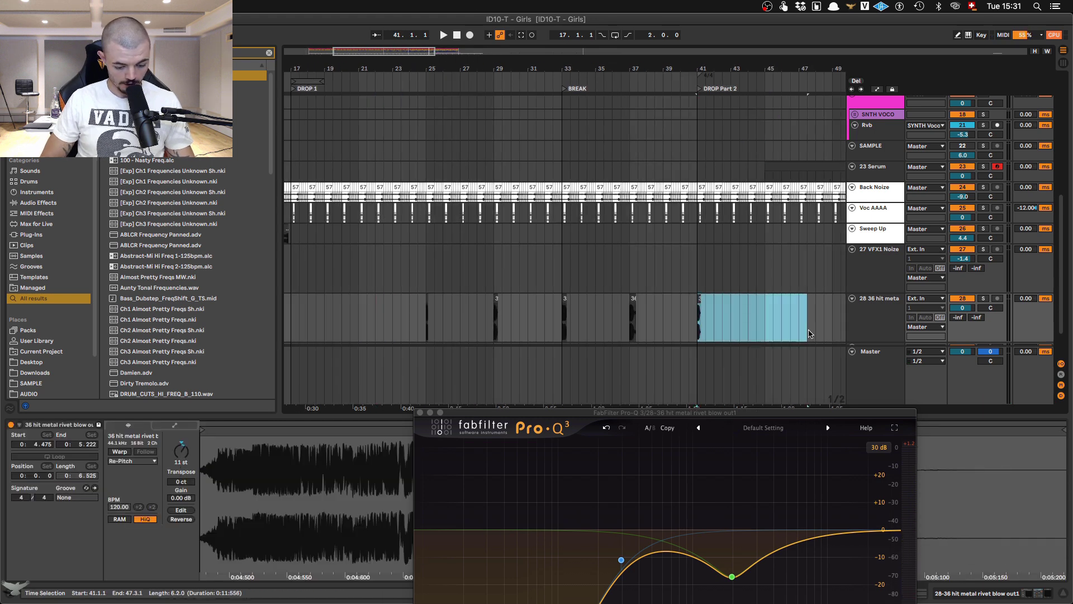
{"action": "key", "text": "Delete"}
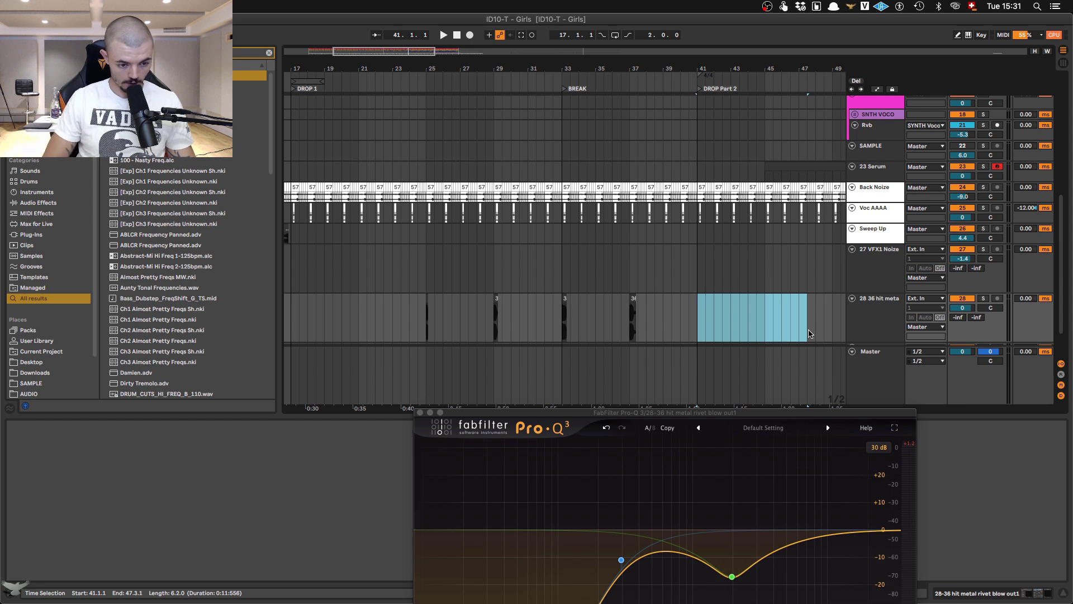
{"action": "scroll", "coordinate": [802, 328], "scroll_direction": "right", "scroll_amount": 2}
{"action": "left_click", "coordinate": [811, 329]}
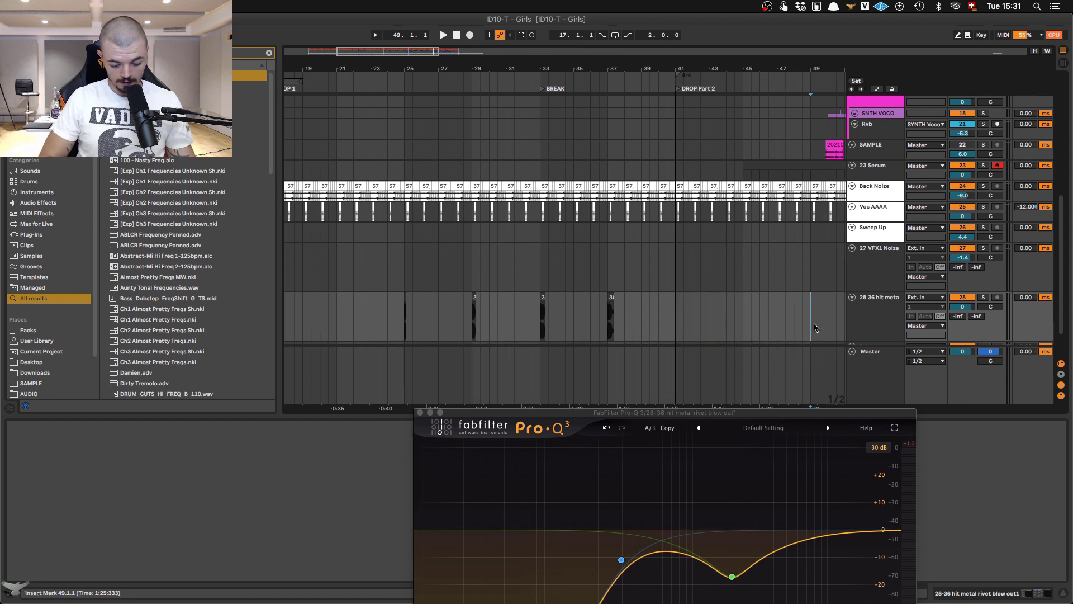
{"action": "key", "text": "super+v"}
Step: Cut the section from 37.1.1 to 41.1.1 with its hit and paste it at bar 41.1.1
{"action": "left_click_drag", "start_coordinate": [610, 325], "coordinate": [673, 330]}
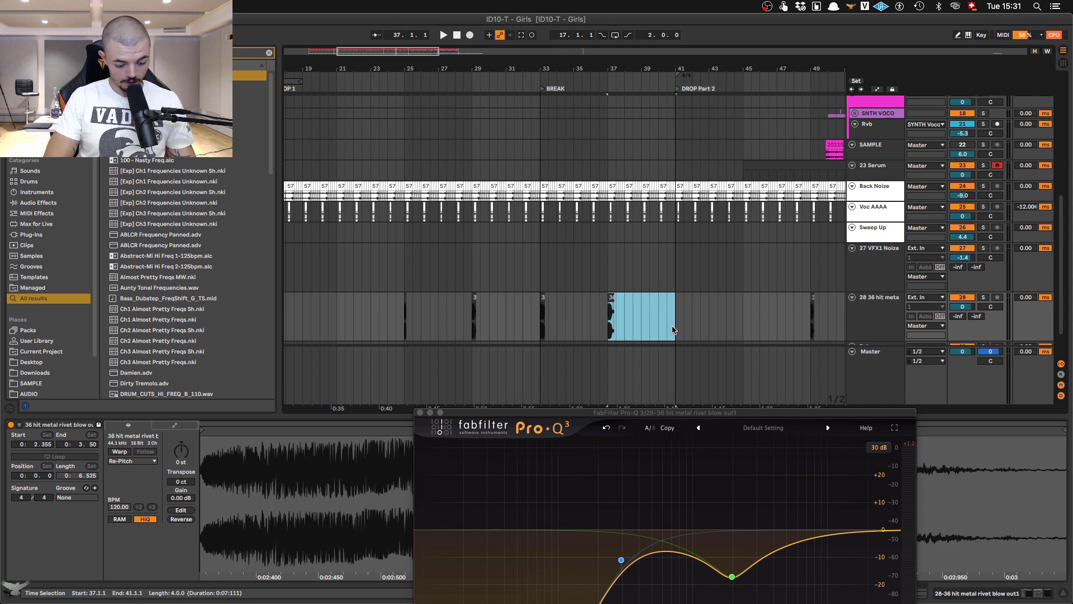
{"action": "key", "text": "Delete"}
{"action": "left_click", "coordinate": [674, 329]}
{"action": "key", "text": "super+v"}
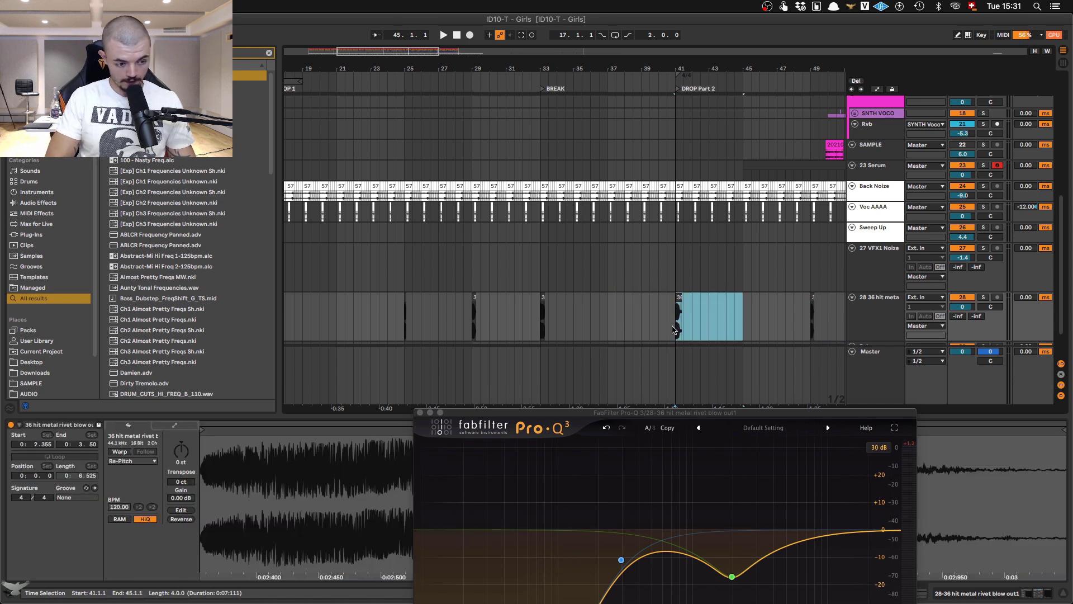
Step: Cut the section from 29.1.1 to 32.1.1 with its hit and paste it at the start of DROP 1, bar 17.1.1
{"action": "left_click", "coordinate": [471, 330]}
{"action": "left_click_drag", "start_coordinate": [472, 330], "coordinate": [519, 330]}
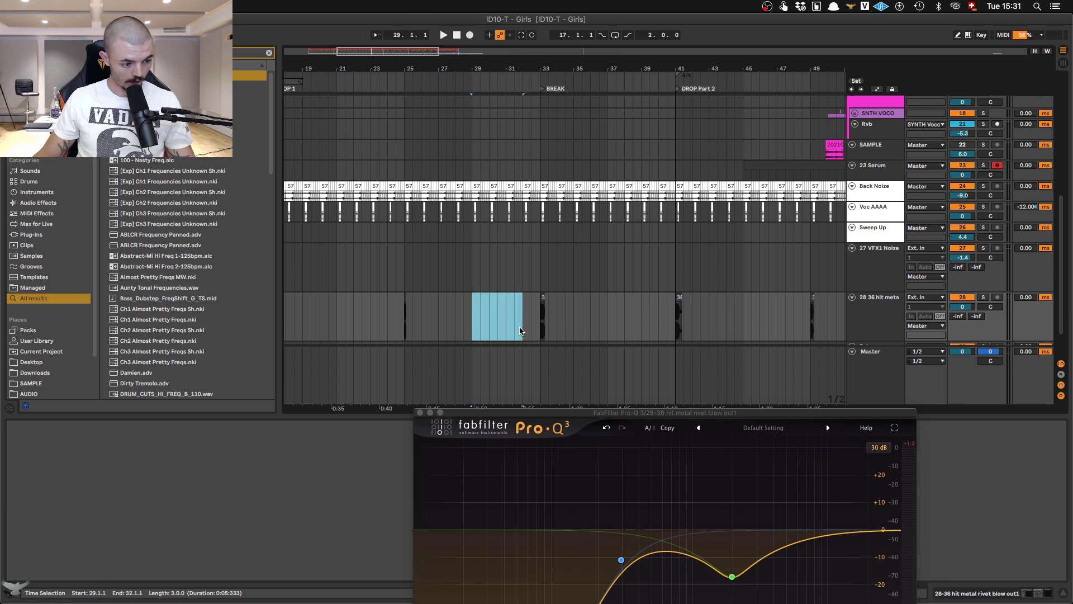
{"action": "scroll", "coordinate": [519, 331], "scroll_direction": "left", "scroll_amount": 5}
{"action": "left_click", "coordinate": [471, 323]}
{"action": "key", "text": "super+v"}
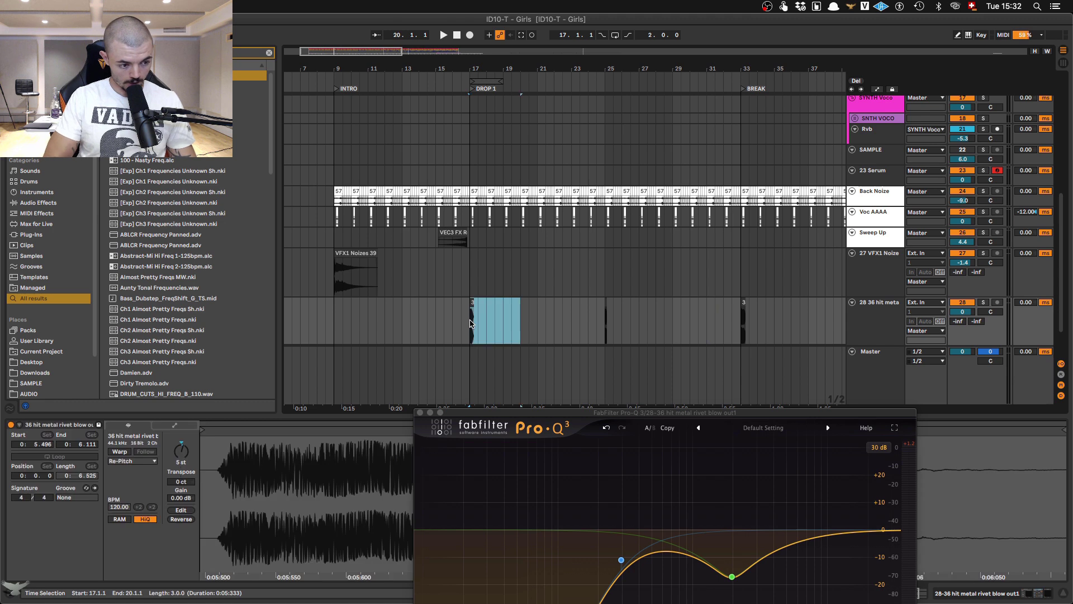
Step: Freeze track 28 with its metal hits and effects
{"action": "scroll", "coordinate": [471, 323], "scroll_direction": "right", "scroll_amount": 4}
{"action": "scroll", "coordinate": [471, 323], "scroll_direction": "down", "scroll_amount": 1}
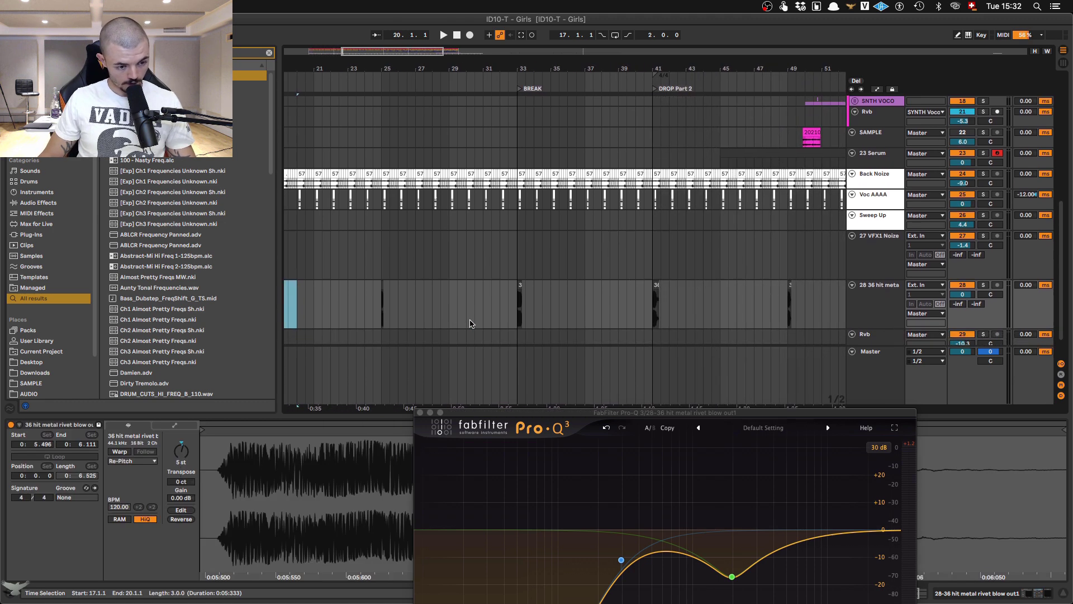
{"action": "right_click", "coordinate": [870, 295]}
{"action": "left_click", "coordinate": [894, 385]}
Step: Play the frozen hit audio on track 28 from 22.3.1 and inspect its waveform around bar 25
{"action": "left_click", "coordinate": [585, 321]}
{"action": "key", "text": "space"}
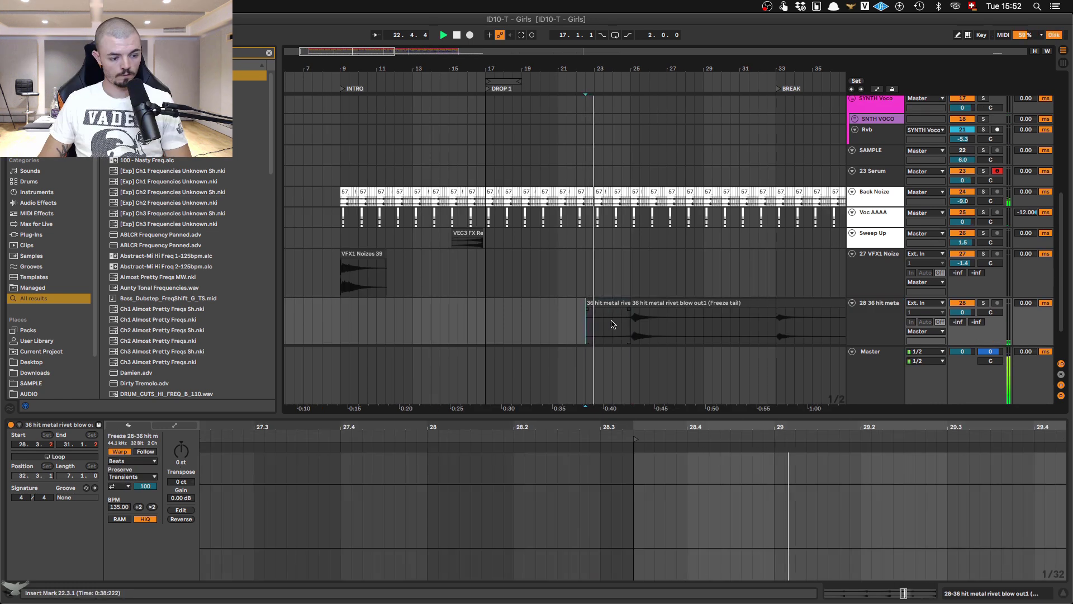
{"action": "scroll", "coordinate": [626, 329], "scroll_direction": "up", "scroll_amount": 3}
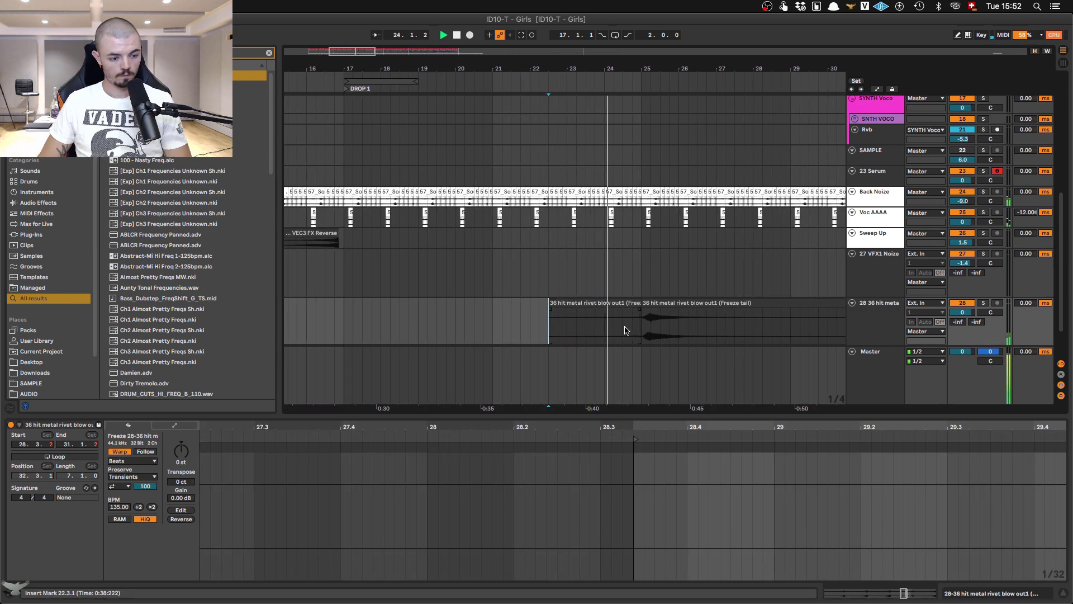
{"action": "scroll", "coordinate": [625, 330], "scroll_direction": "up", "scroll_amount": 2}
{"action": "scroll", "coordinate": [624, 330], "scroll_direction": "up", "scroll_amount": 2}
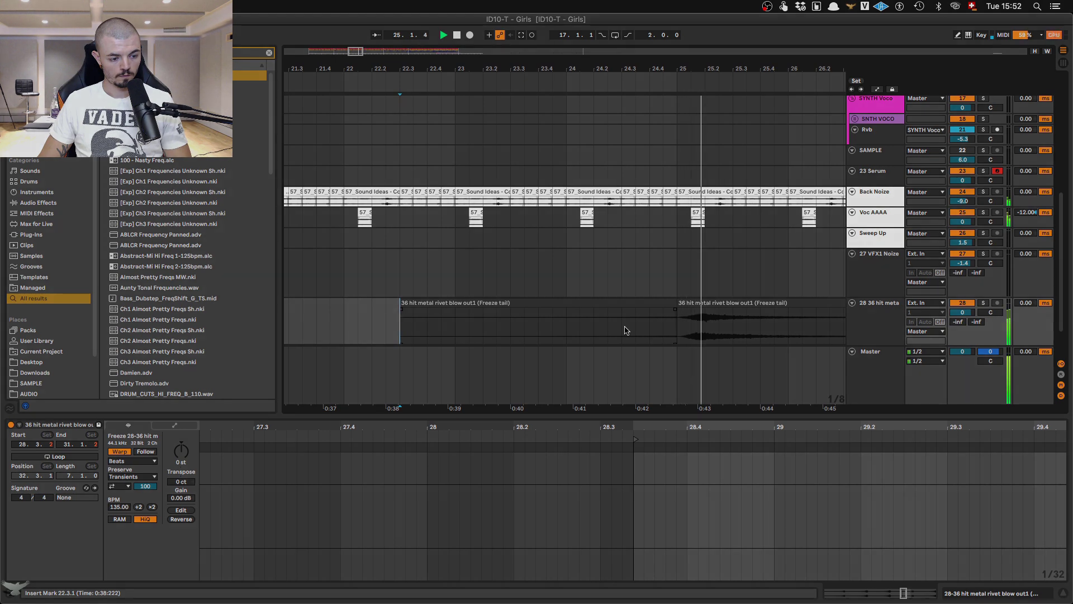
{"action": "scroll", "coordinate": [625, 330], "scroll_direction": "up", "scroll_amount": 2}
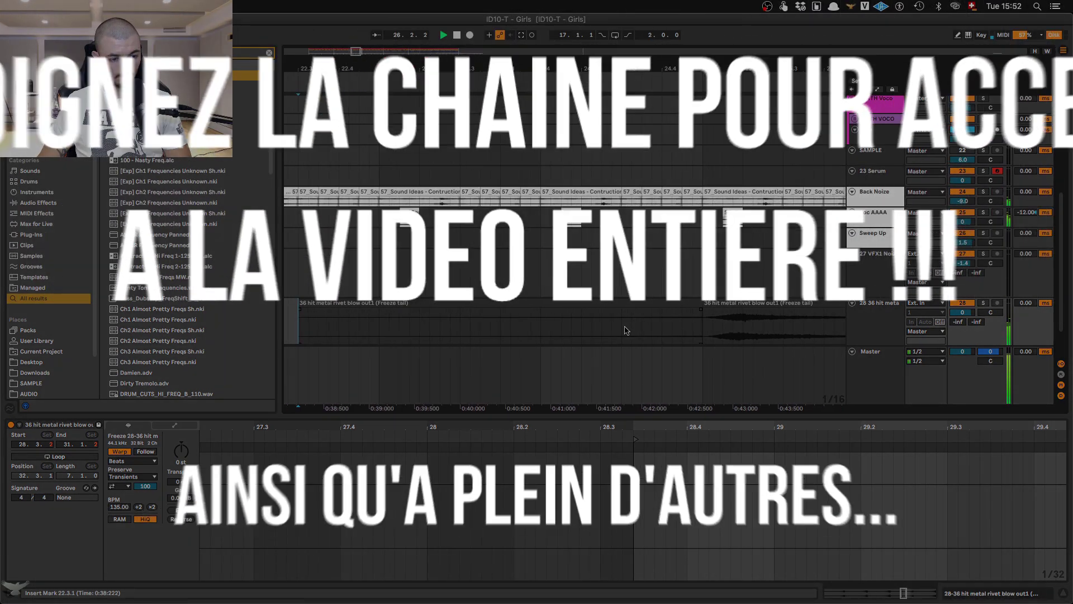
Step: Shift the frozen hit clip near bar 25 slightly earlier, to about 24.4.4, and adjust its boundary with the preceding clip
{"action": "left_click_drag", "start_coordinate": [738, 303], "coordinate": [724, 303]}
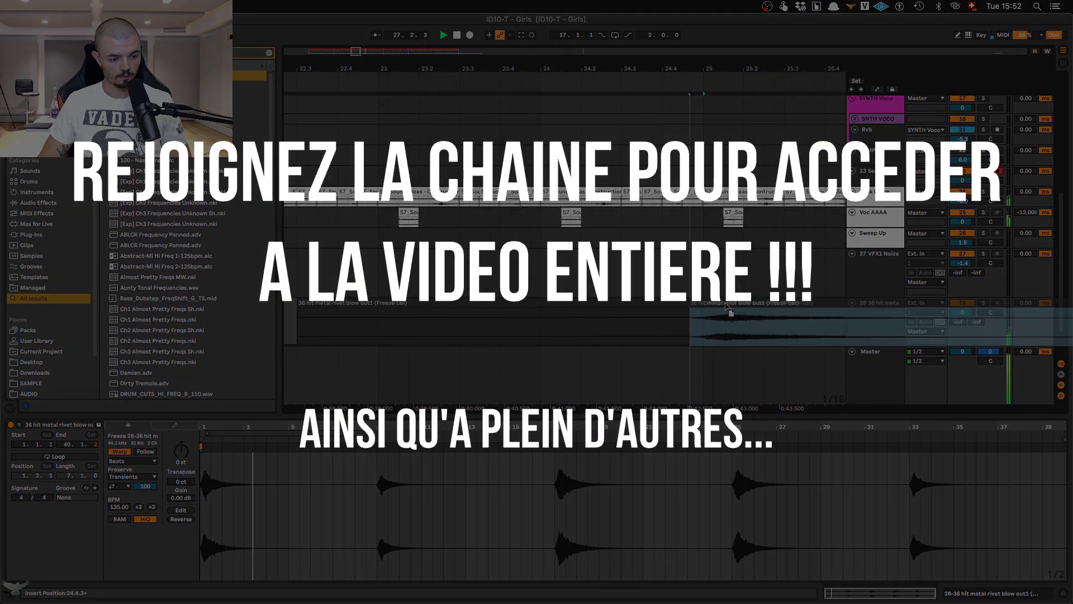
{"action": "left_click", "coordinate": [690, 304]}
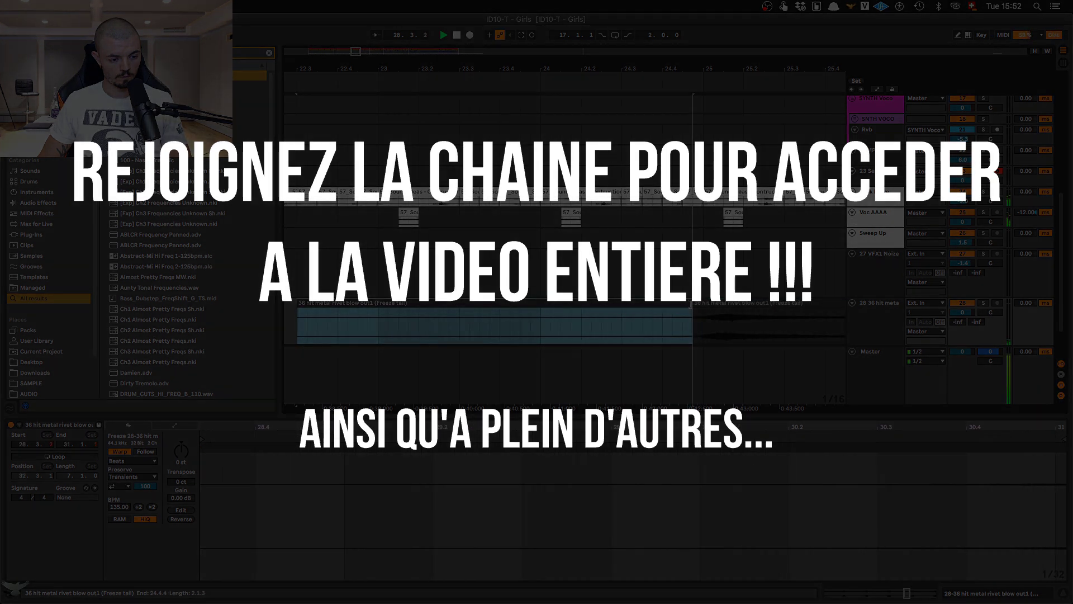
{"action": "left_click_drag", "start_coordinate": [691, 333], "coordinate": [706, 333]}
{"action": "left_click", "coordinate": [539, 314]}
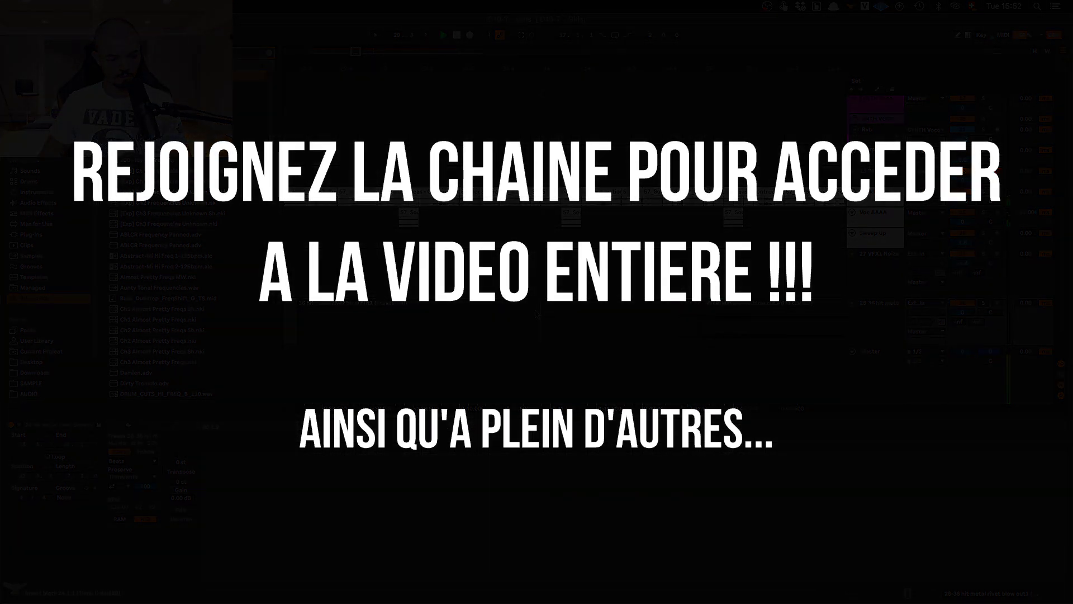